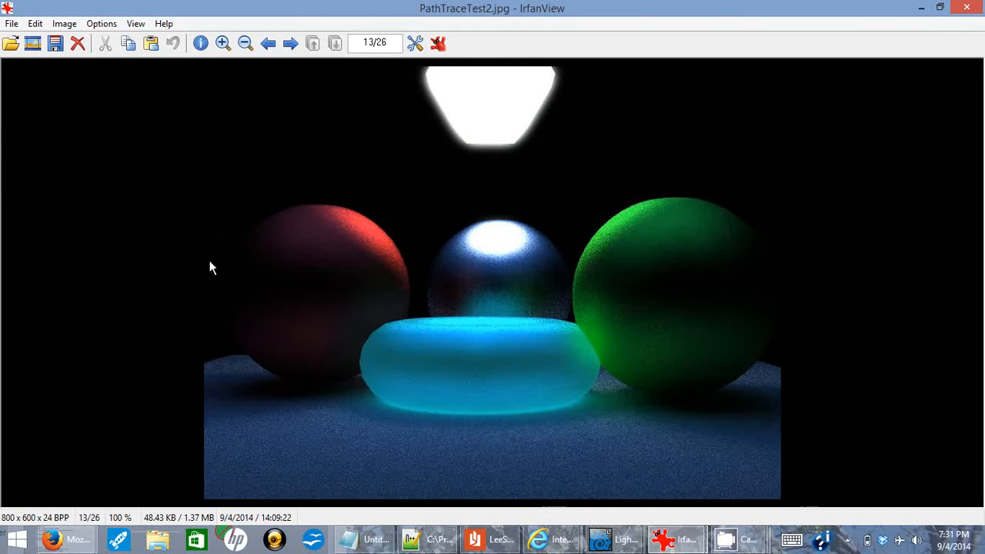
Compare the PathTraceTest2 and PathTraceTest3 renders with the PathTraceTest_No_nodes_01 render.
click(288, 47)
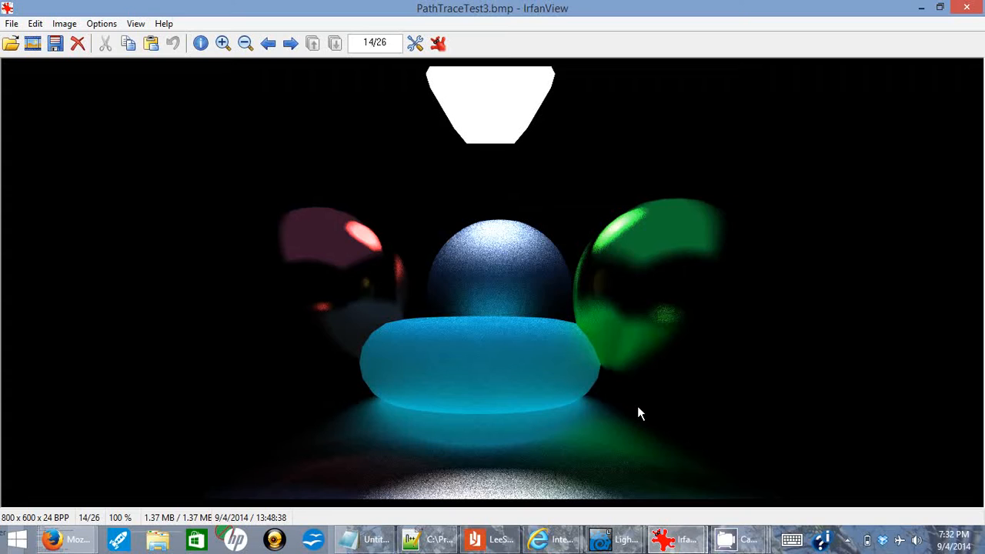
click(267, 45)
click(267, 44)
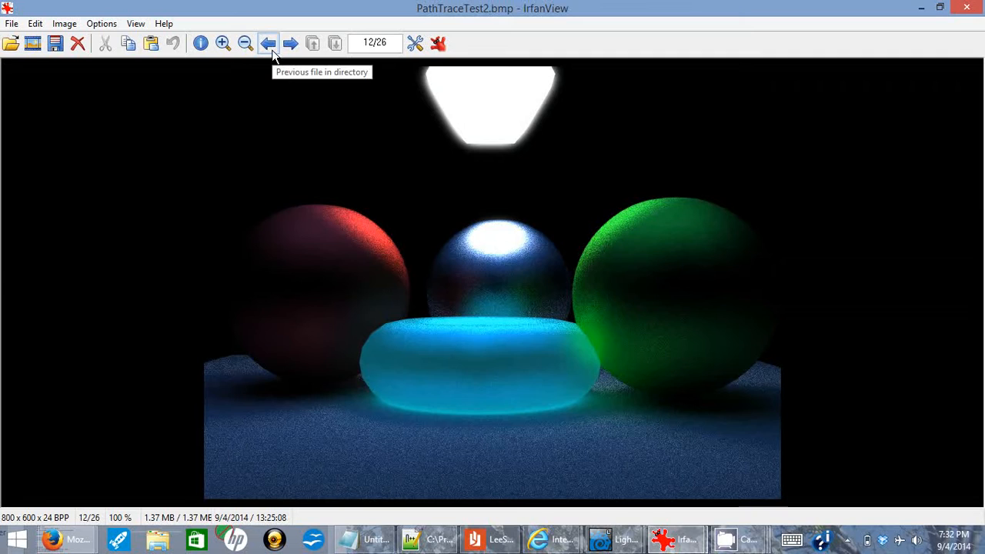
click(268, 44)
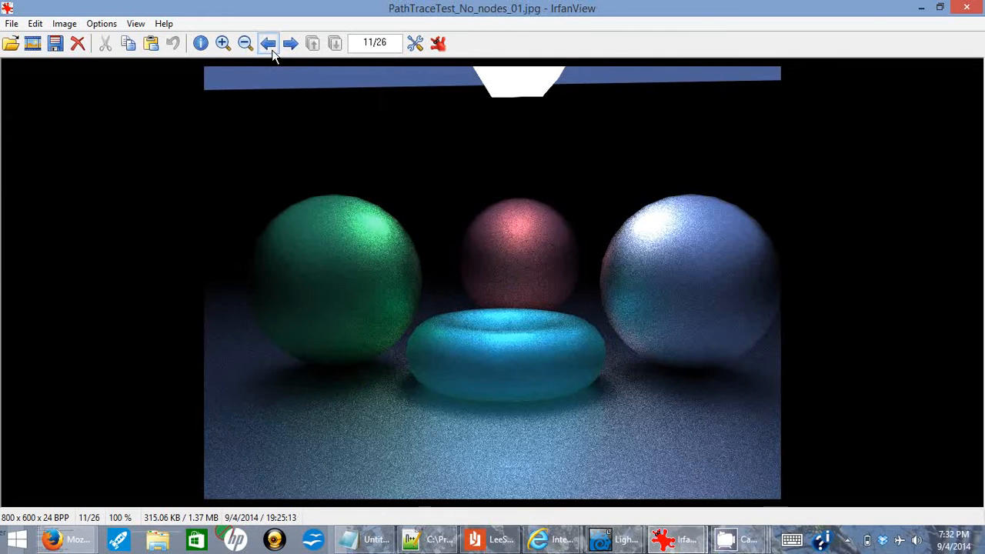
click(269, 46)
click(289, 47)
click(291, 44)
click(290, 45)
click(290, 44)
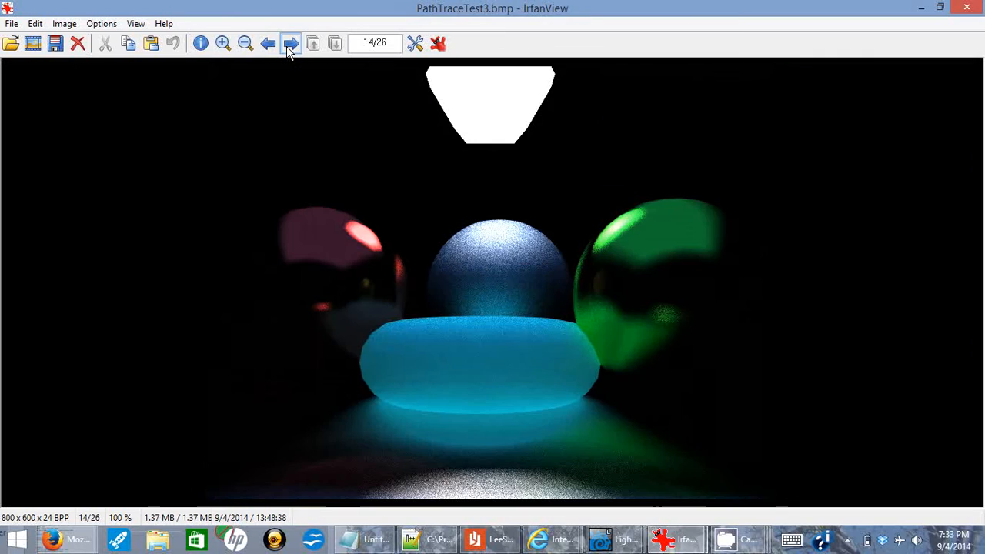
View the PathTraceTest4 and PathTraceTest5 renders and close the image viewer.
click(290, 45)
click(291, 43)
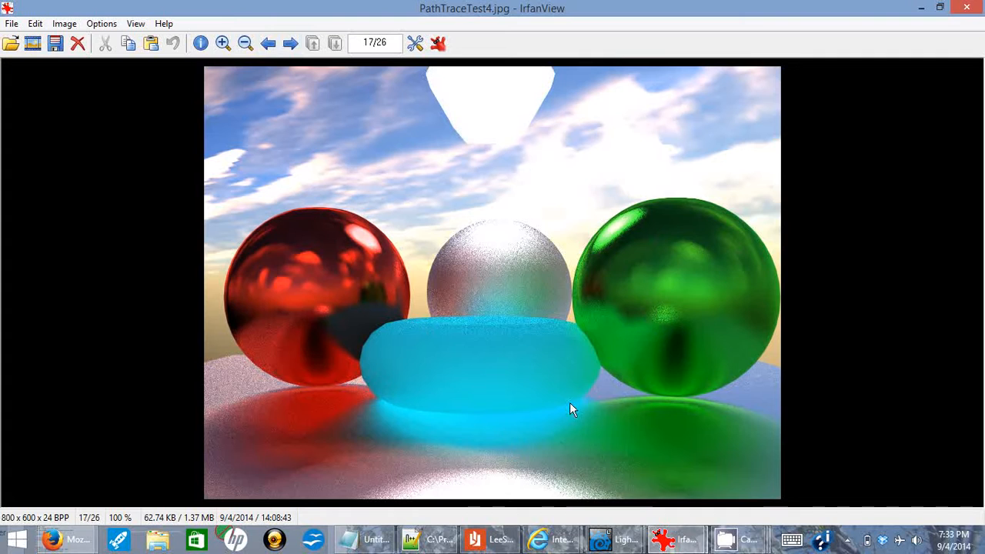
click(290, 44)
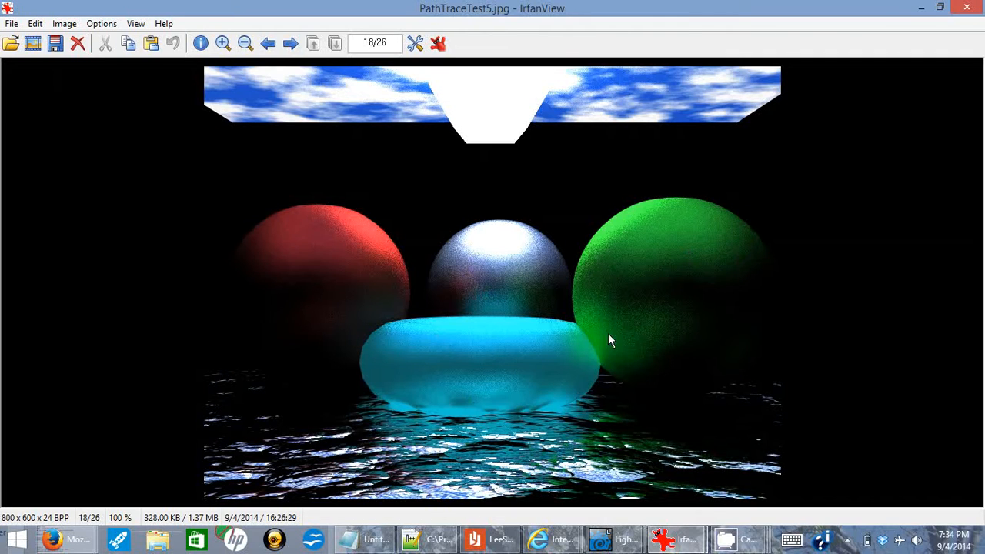
click(293, 44)
click(293, 44)
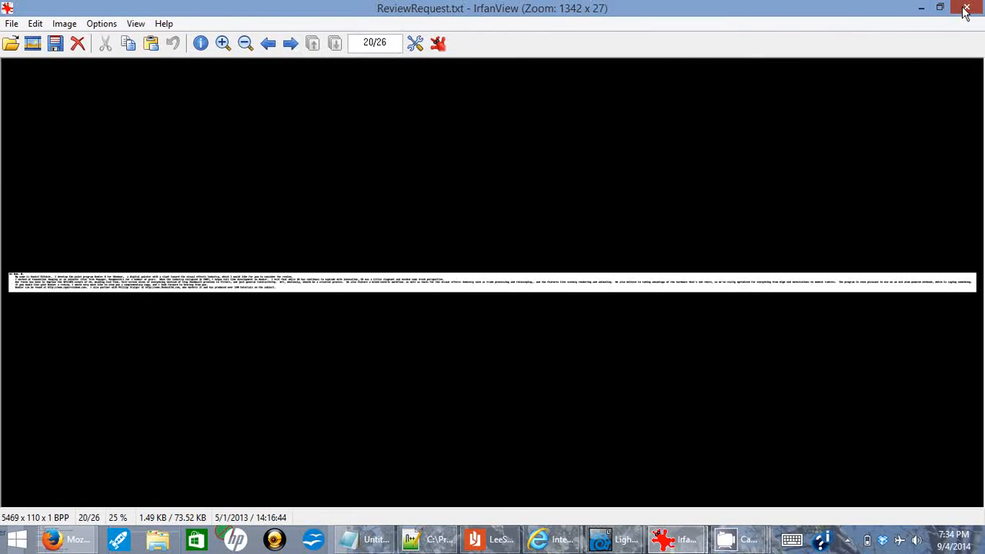
click(966, 9)
Switch to LightWave Layout and open the node network of the PathTrace_Ball object's DansSurface.
click(476, 23)
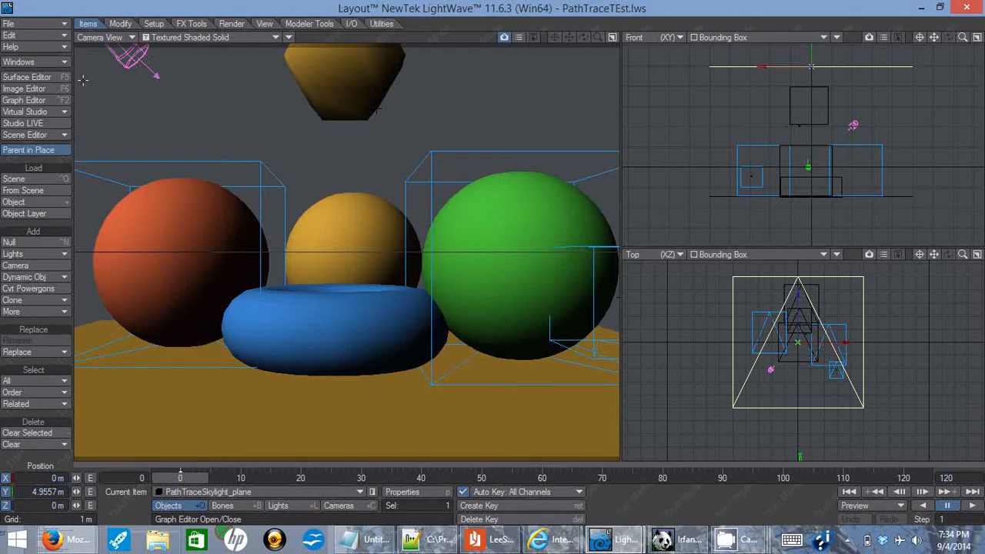
click(43, 64)
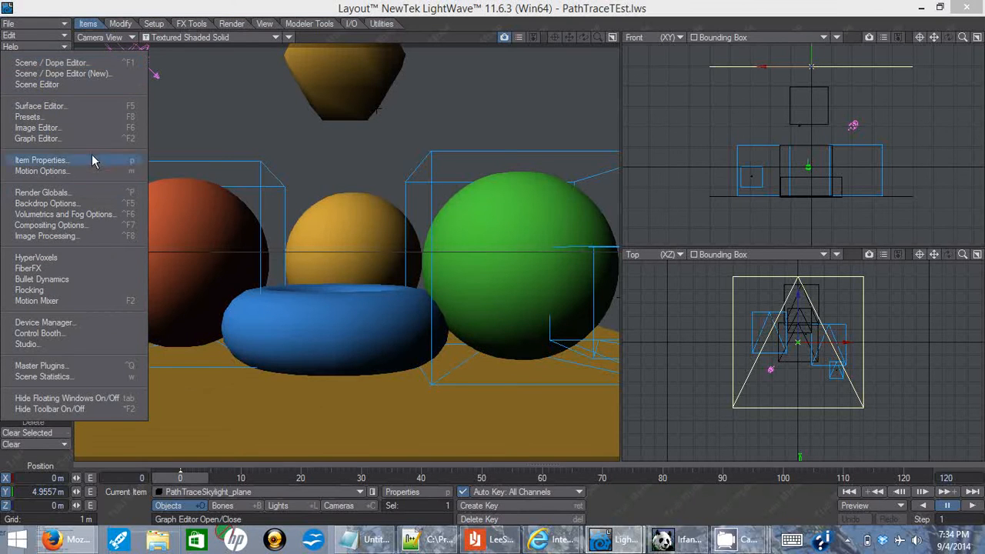
click(84, 105)
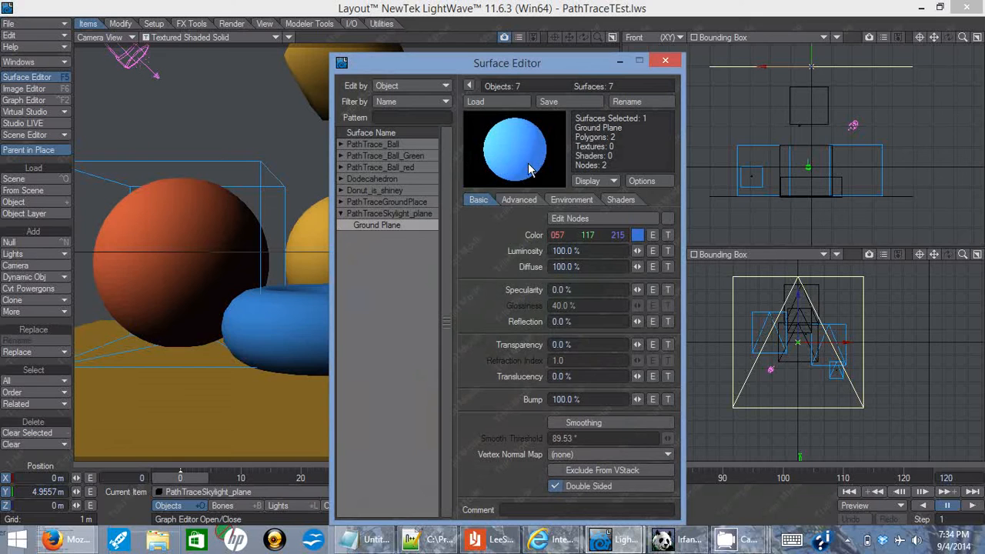
click(342, 146)
click(359, 156)
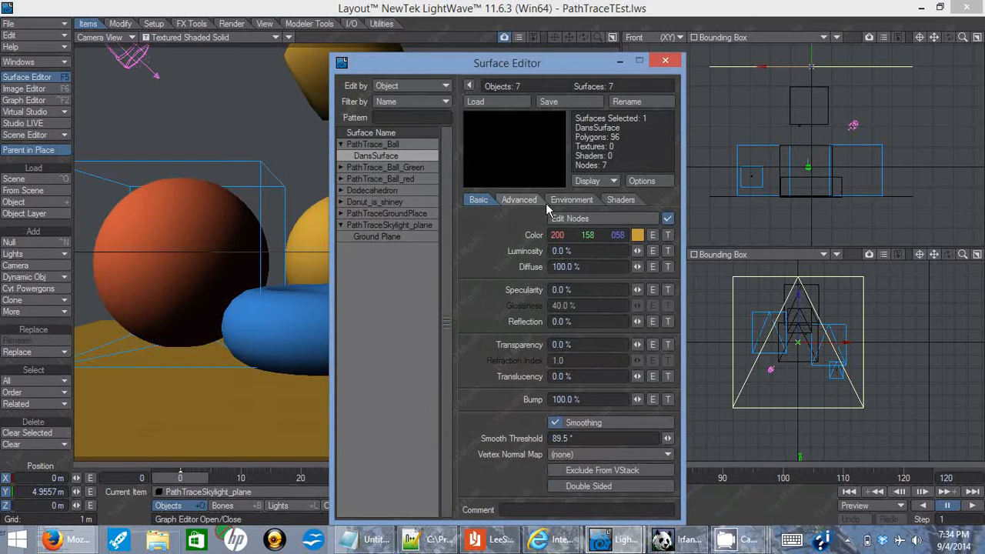
click(637, 219)
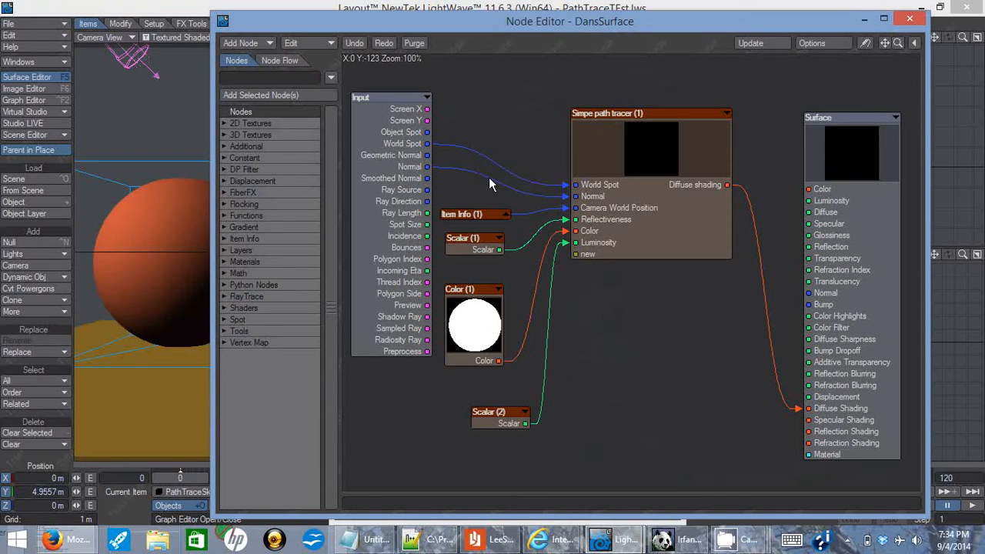
Inspect the settings of the Item Info (1) node and the Scalar (1) node feeding Reflectiveness.
double_click(462, 215)
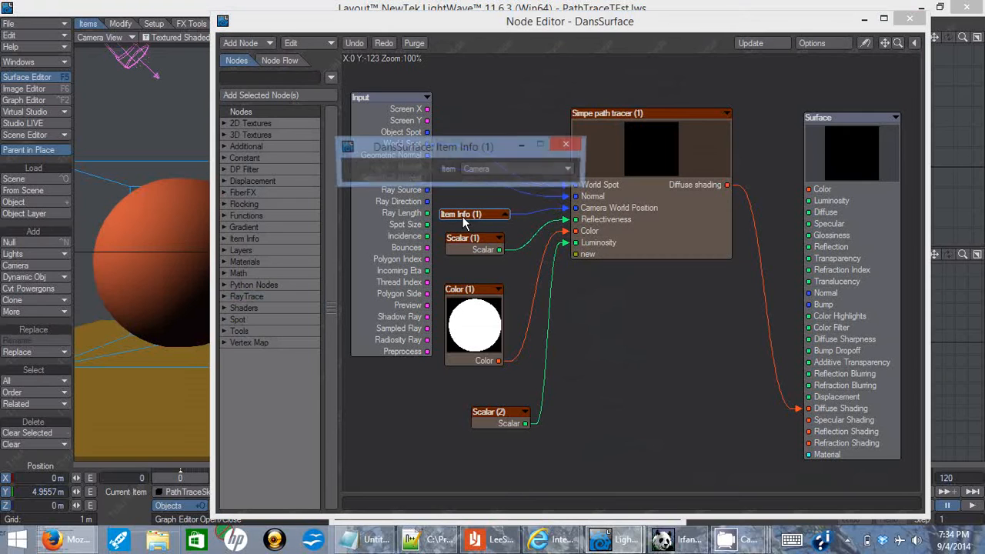
click(567, 147)
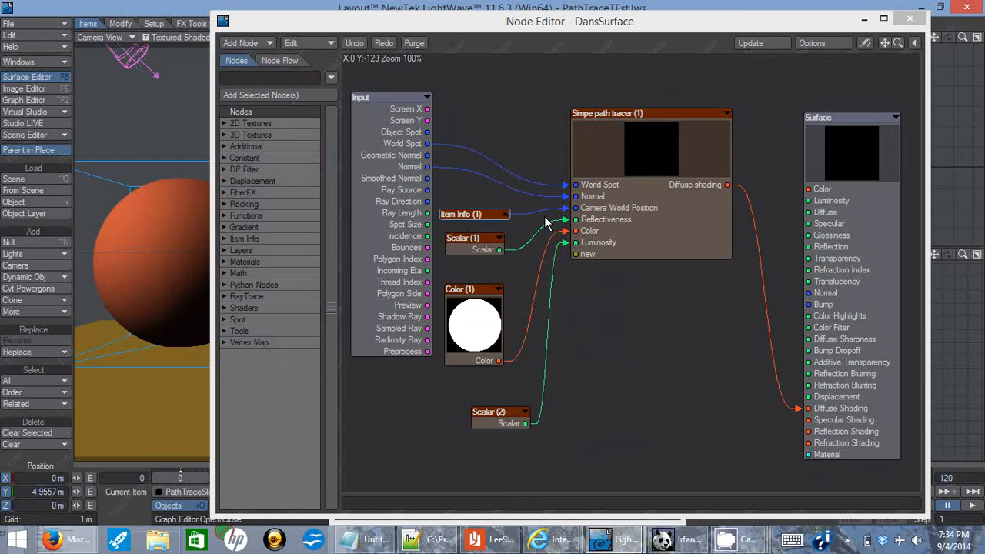
click(471, 241)
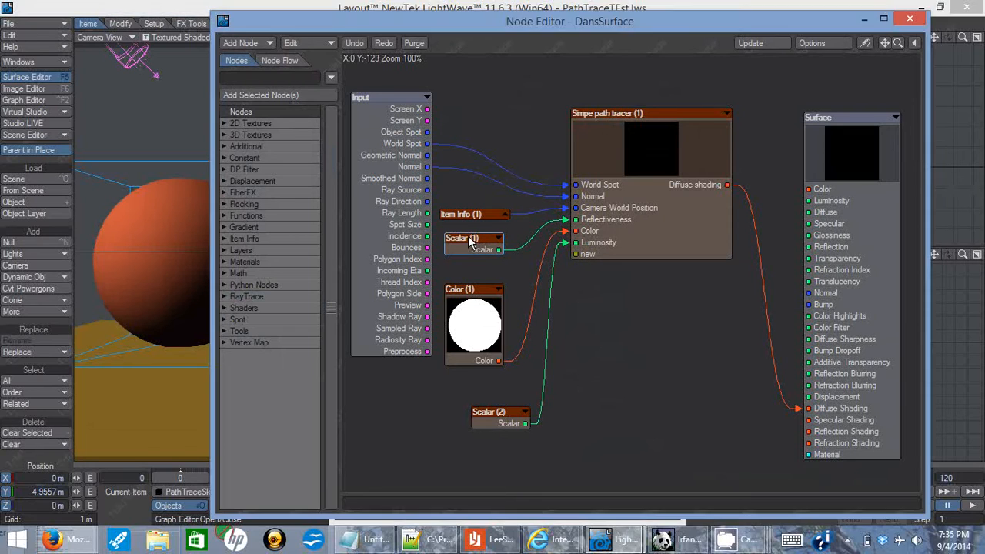
double_click(471, 241)
click(567, 147)
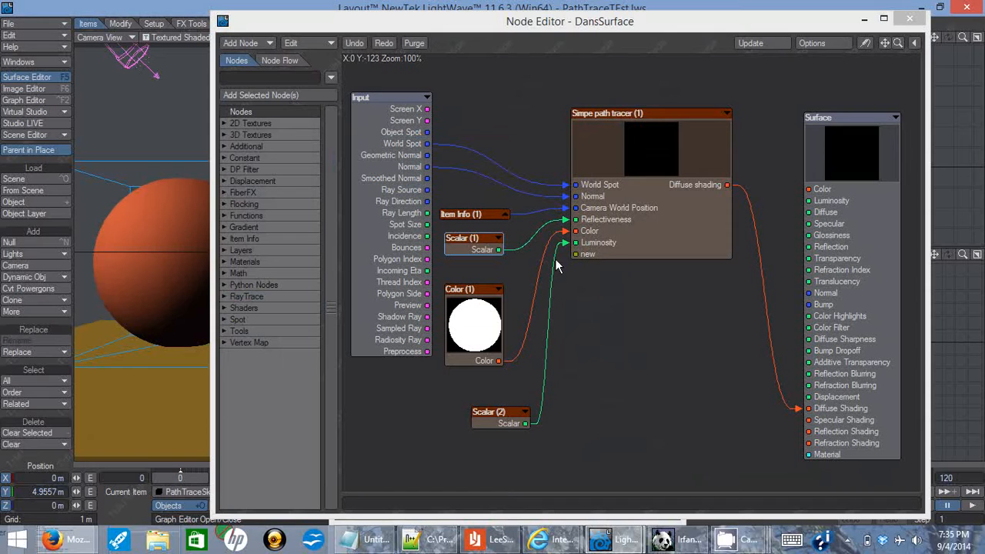
Nudge the Color (1), Scalar (2) and Surface nodes and move the Node Editor window slightly lower.
drag(494, 290, 487, 289)
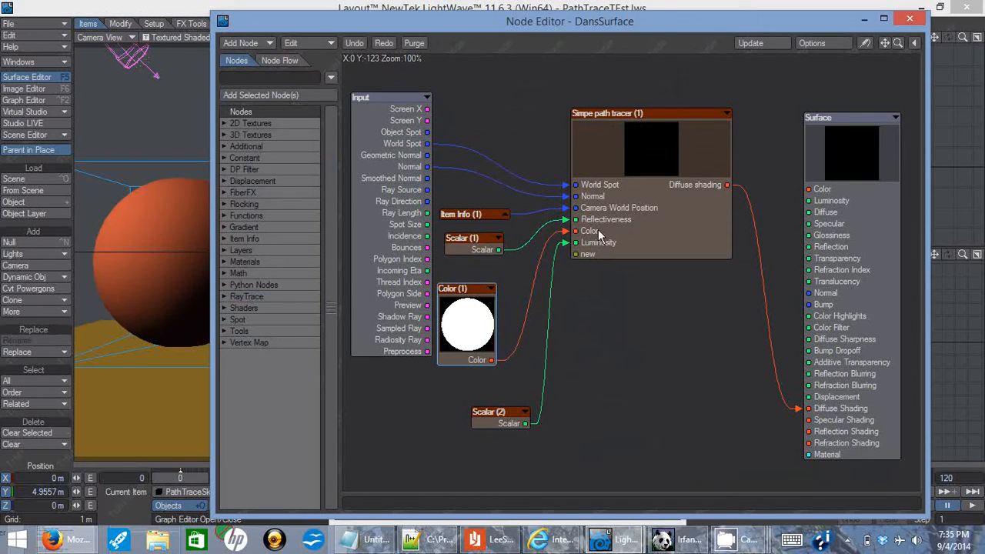
drag(505, 414, 502, 415)
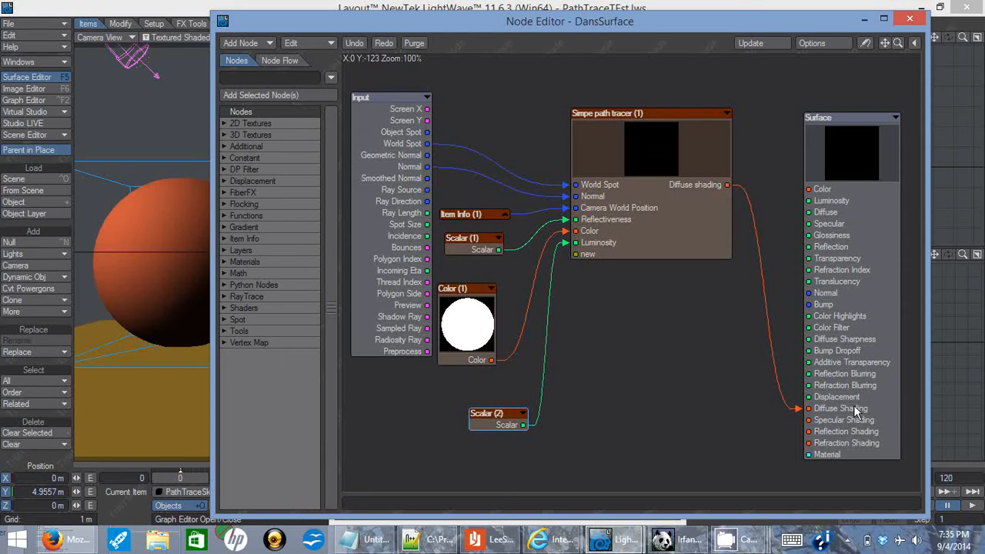
click(823, 122)
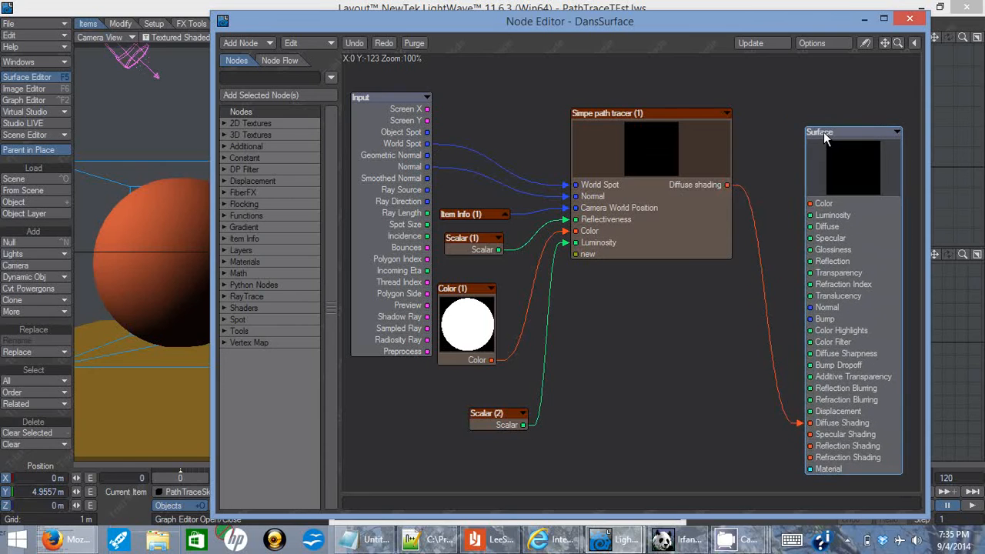
drag(752, 28, 760, 88)
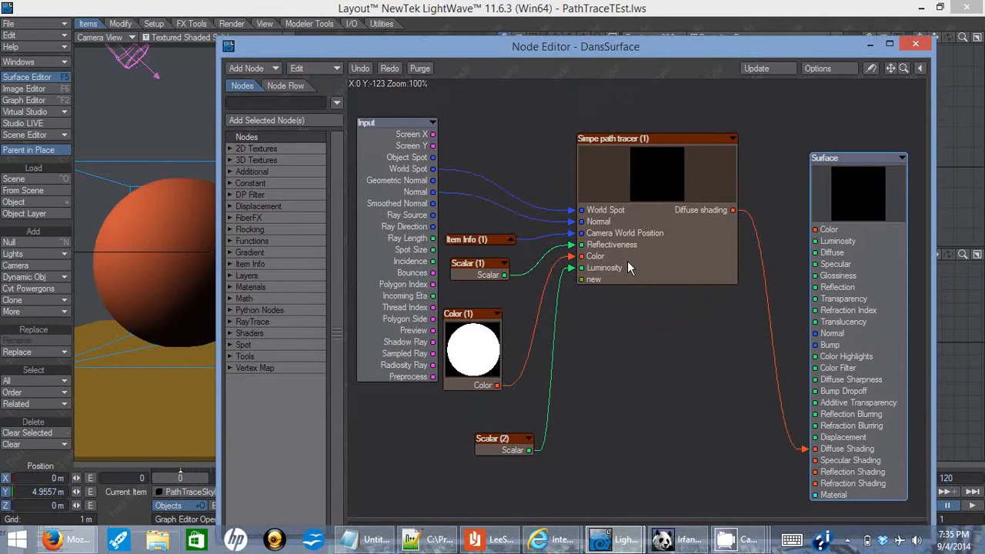
Open the Simpe path tracer (1) compound in a maximized Node Editor and spread its Input and Random normal (1) nodes apart.
double_click(609, 161)
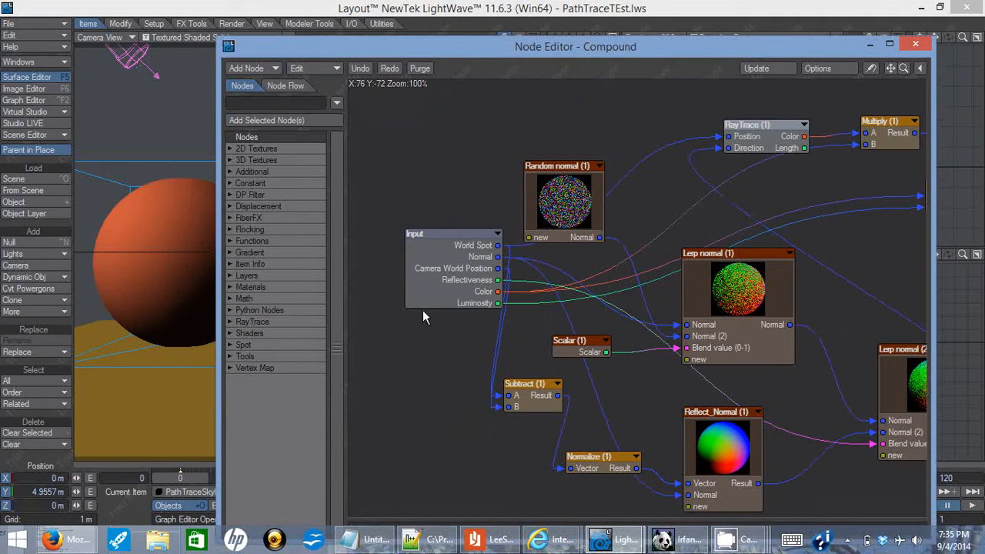
double_click(422, 54)
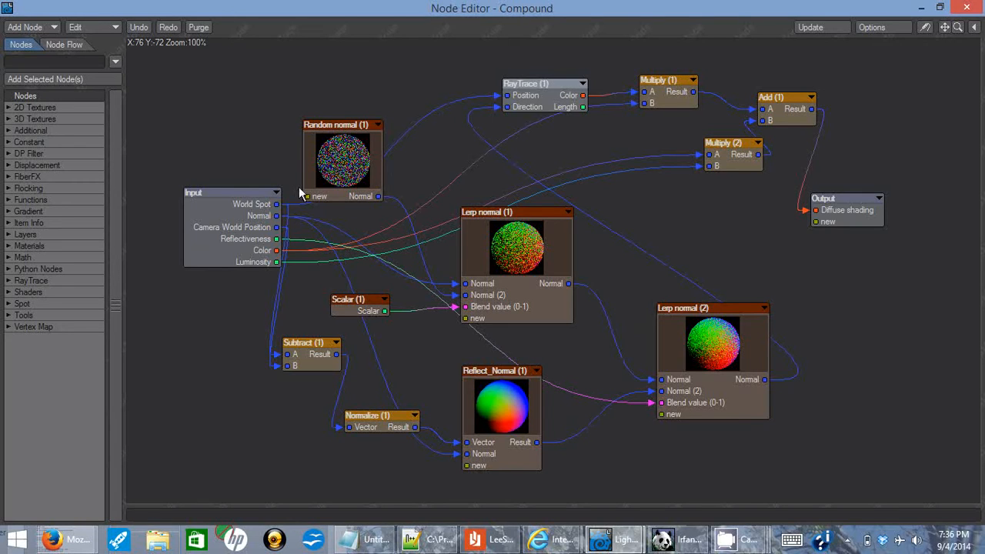
drag(332, 127, 377, 133)
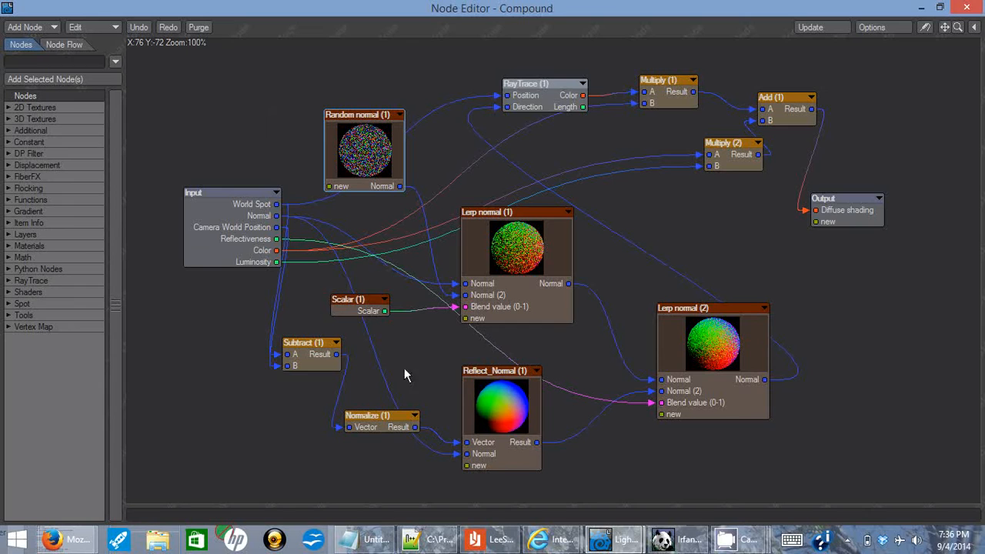
drag(198, 195, 155, 225)
drag(352, 116, 275, 78)
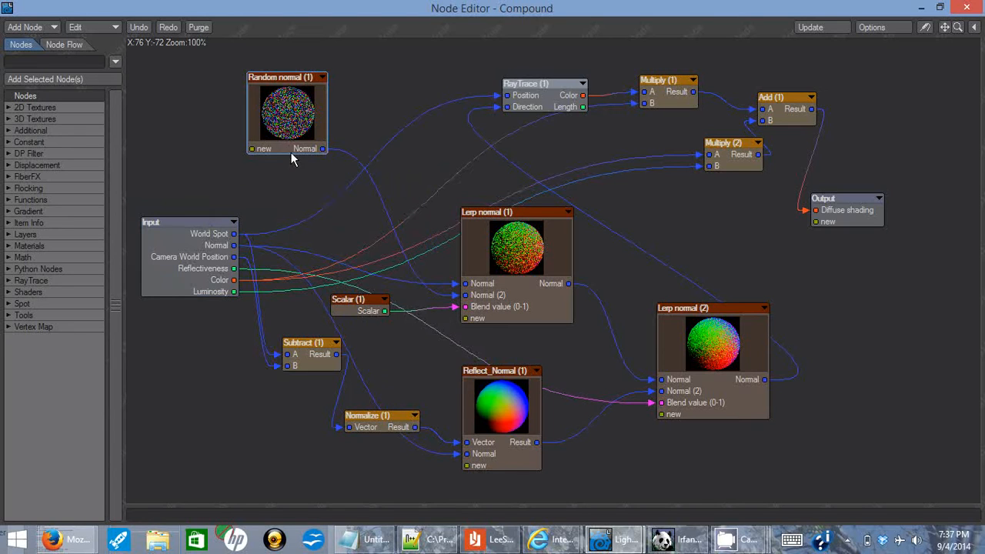
drag(297, 85, 324, 95)
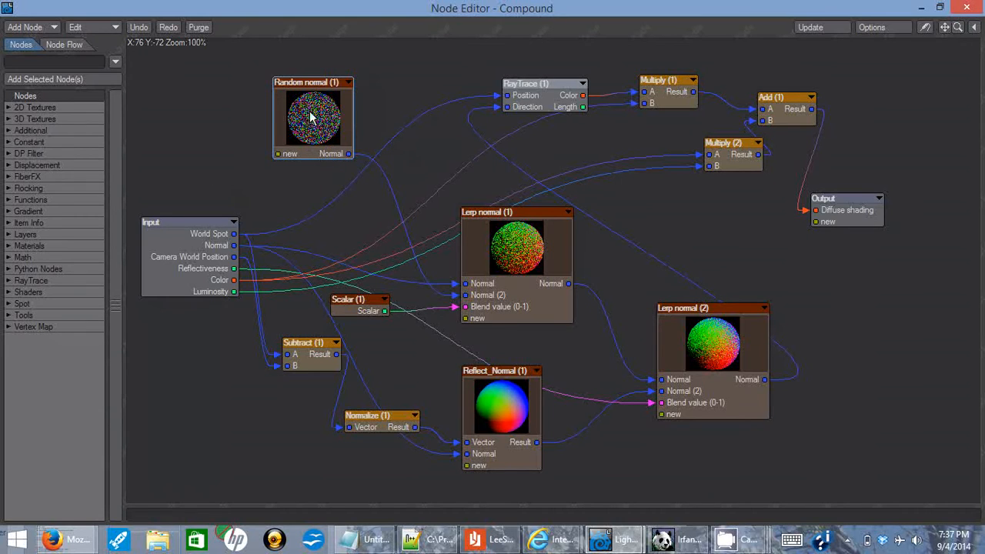
drag(308, 85, 303, 88)
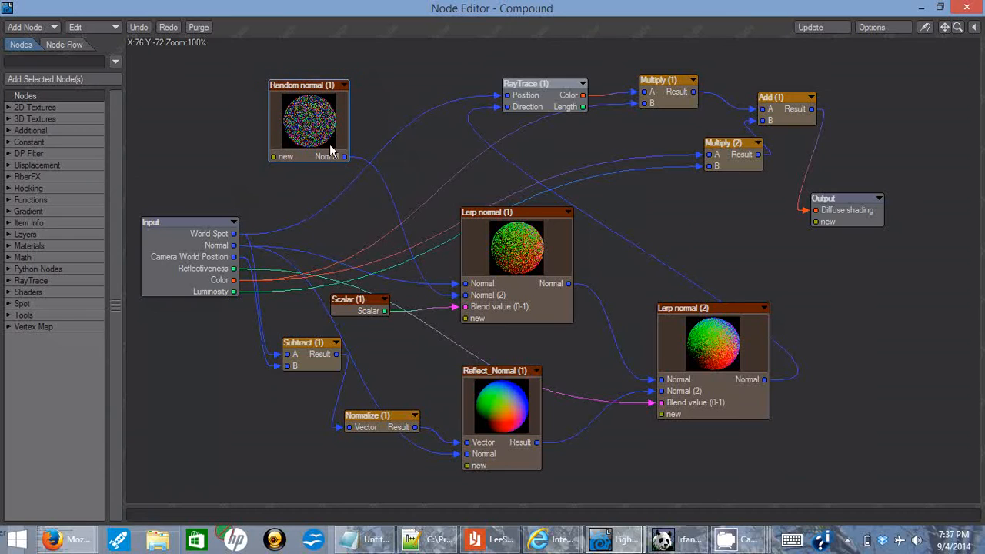
Move Lerp normal (1) closer to the RayTrace (1) node and raise the Input node slightly.
drag(491, 215, 512, 189)
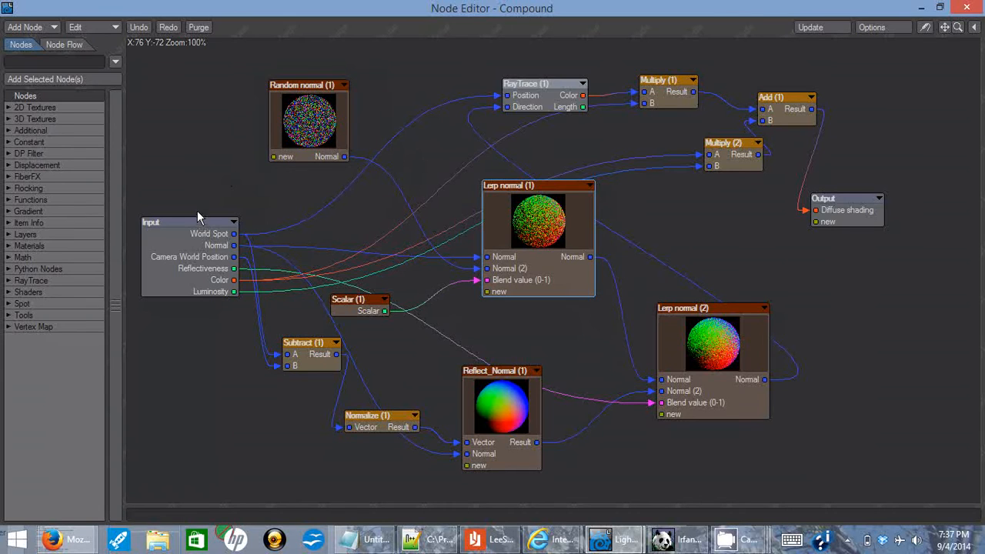
drag(516, 185, 536, 166)
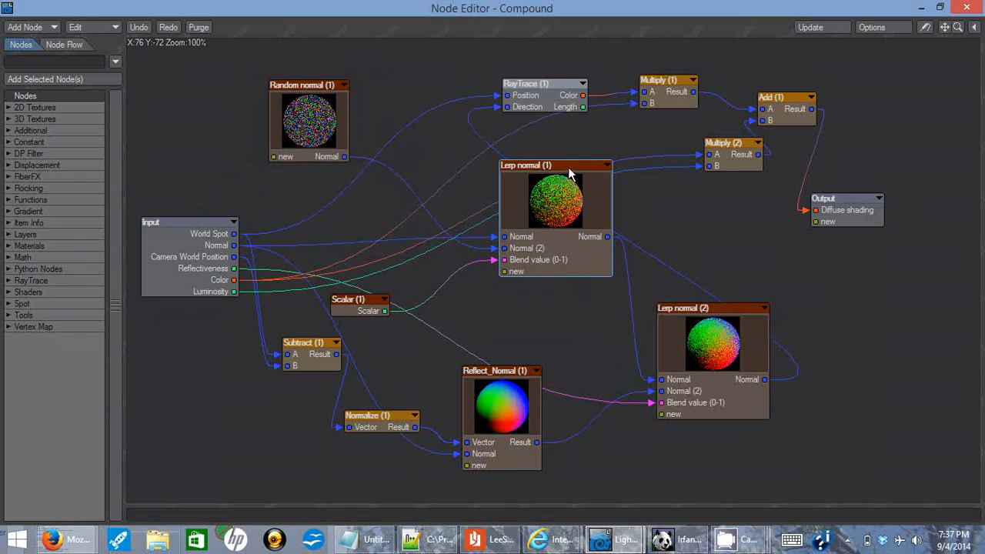
drag(202, 229, 204, 218)
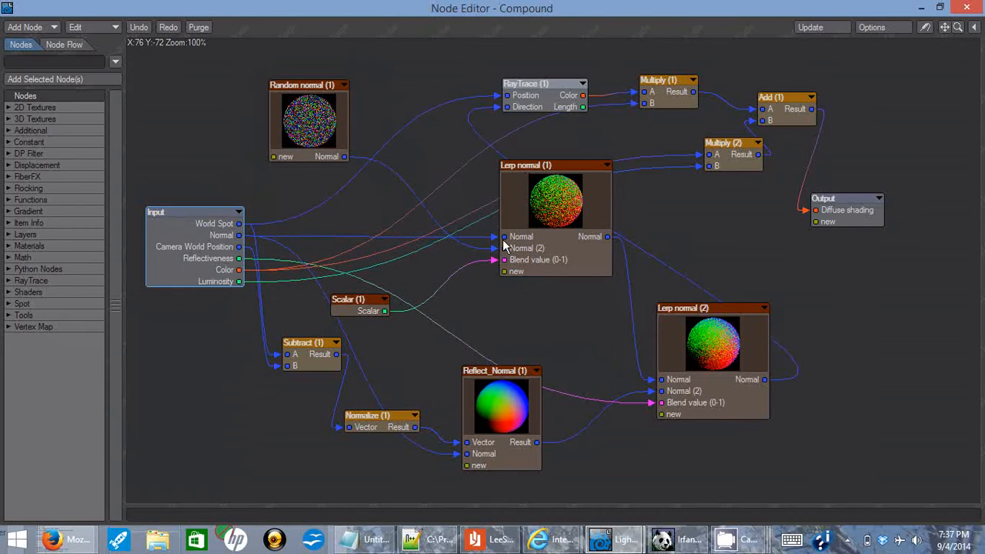
Inspect the blend value in the Scalar (1) node and shift Lerp normal (1) back toward the Input node.
double_click(374, 303)
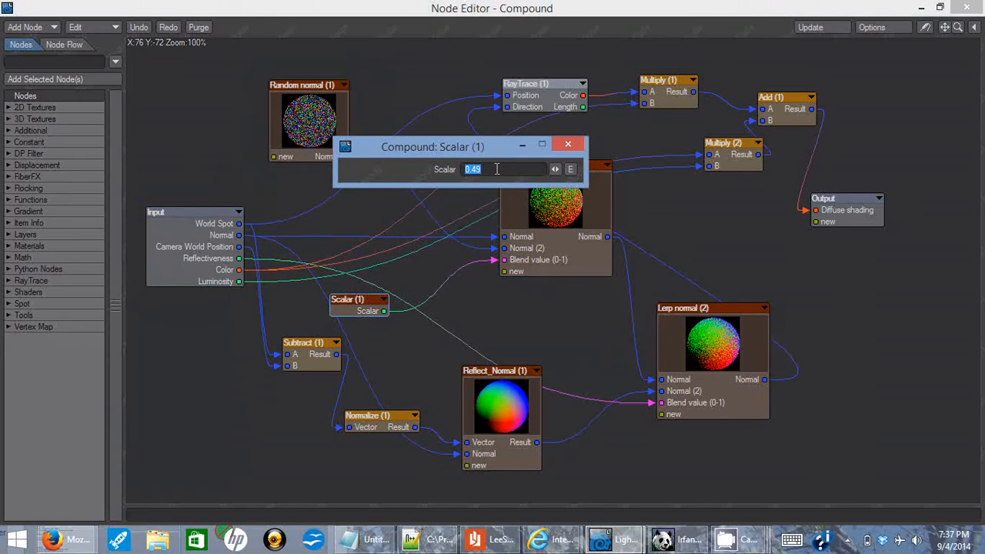
click(568, 144)
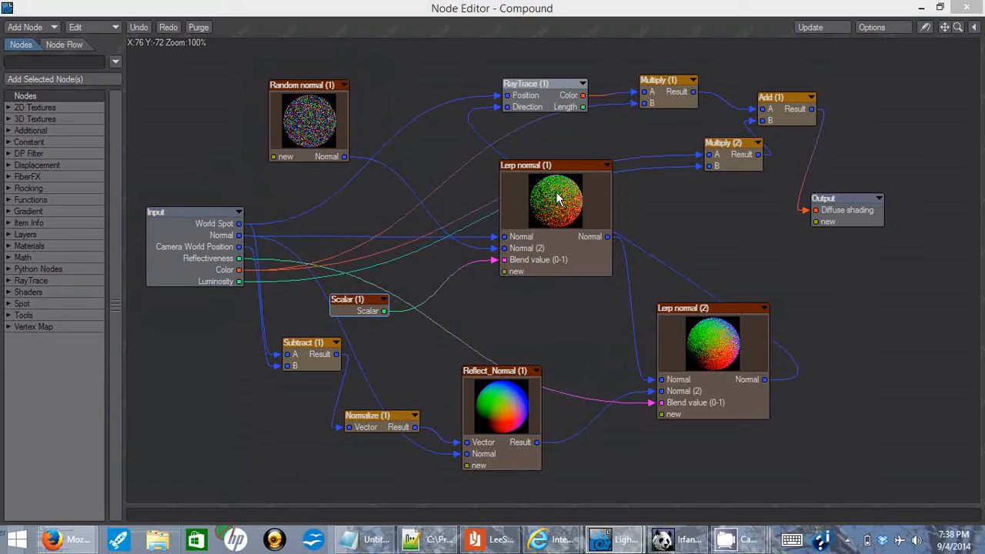
drag(566, 172, 539, 173)
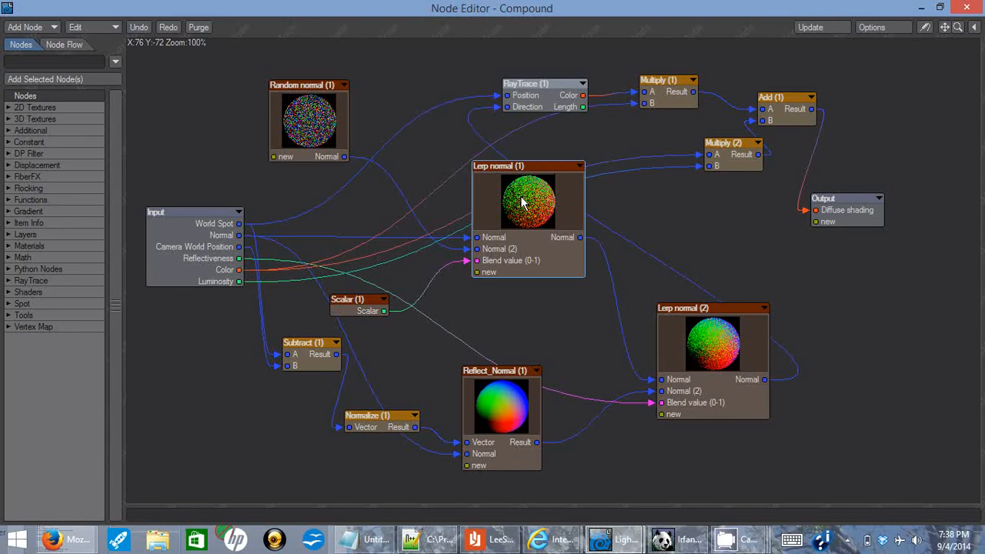
Examine the node network inside the Lerp normal (1) compound and return to the path tracer network.
double_click(492, 164)
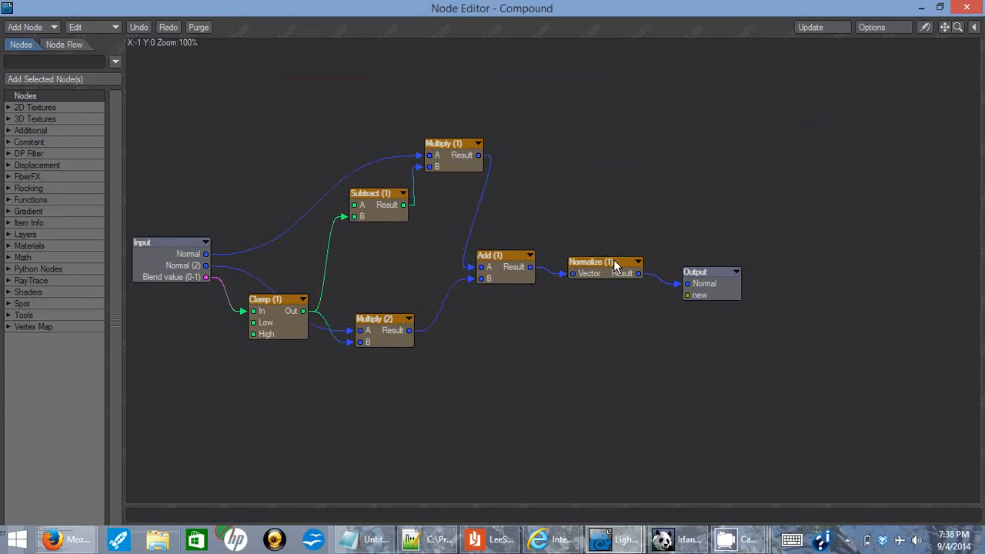
mouse_move(590, 264)
mouse_down()
mouse_move(591, 283)
mouse_move(590, 269)
mouse_up()
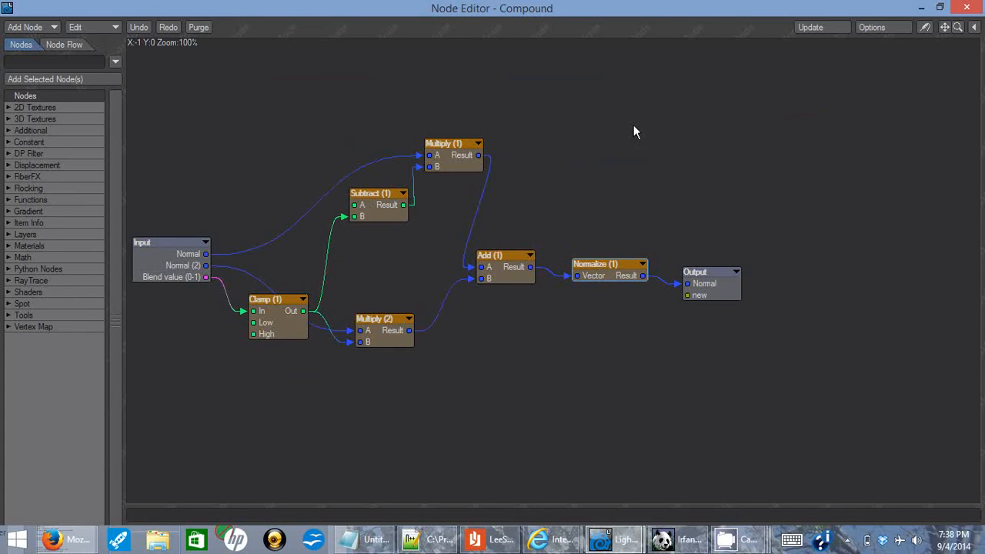
click(702, 279)
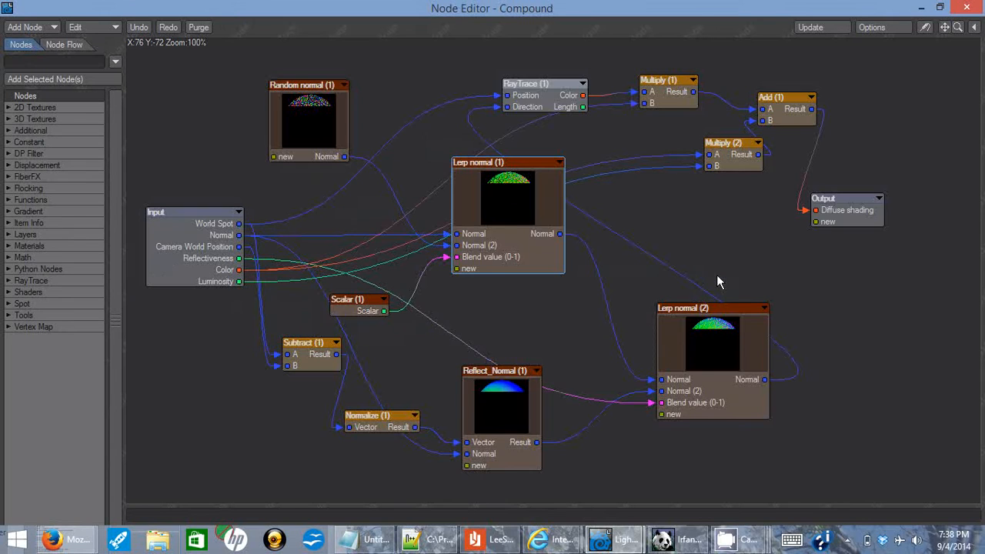
Bring Lerp normal (2) and Reflect_Normal (1) closer to Lerp normal (1), lowering Lerp normal (1) slightly.
drag(678, 305, 631, 285)
click(474, 176)
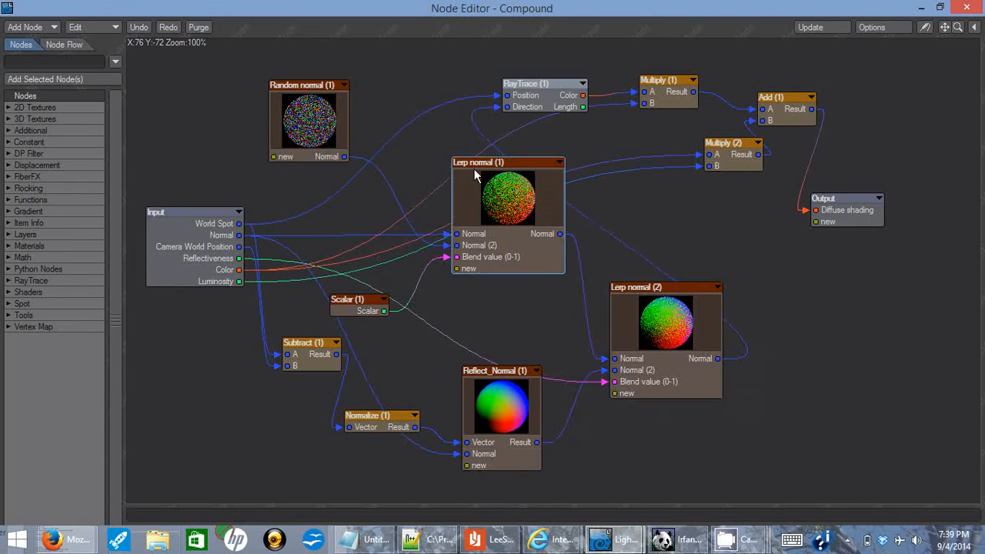
drag(474, 171, 474, 180)
drag(500, 372, 479, 323)
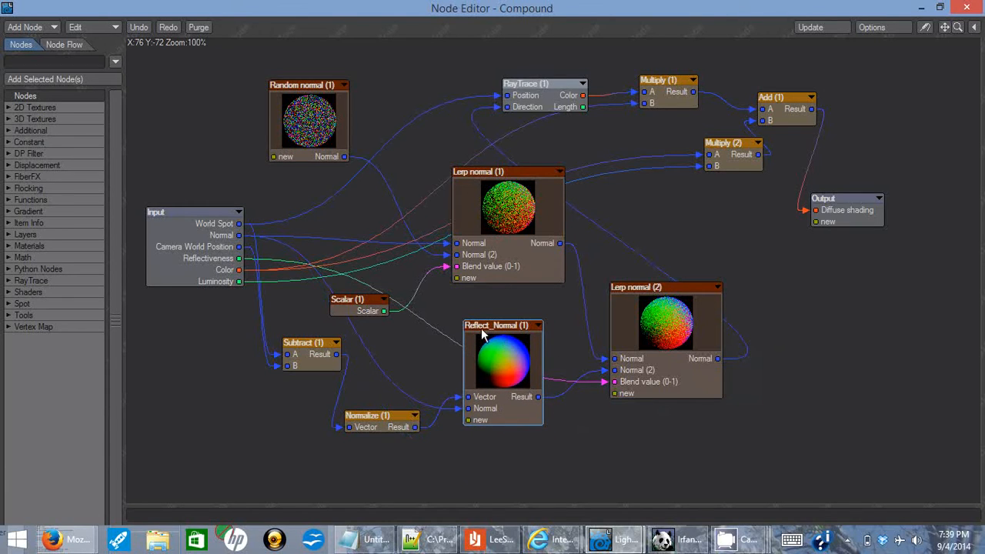
mouse_move(502, 332)
mouse_down()
mouse_move(524, 331)
mouse_move(506, 326)
mouse_up()
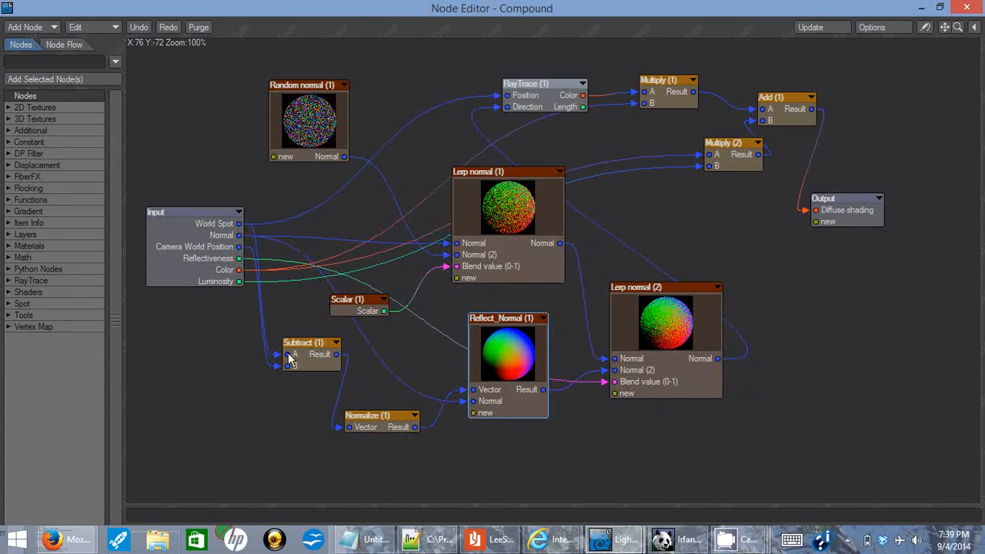
Reposition Normalize (1) closer to Reflect_Normal (1) and shift Reflect_Normal (1) slightly toward Lerp normal (2).
mouse_move(371, 423)
mouse_down()
mouse_move(380, 395)
mouse_move(367, 406)
mouse_up()
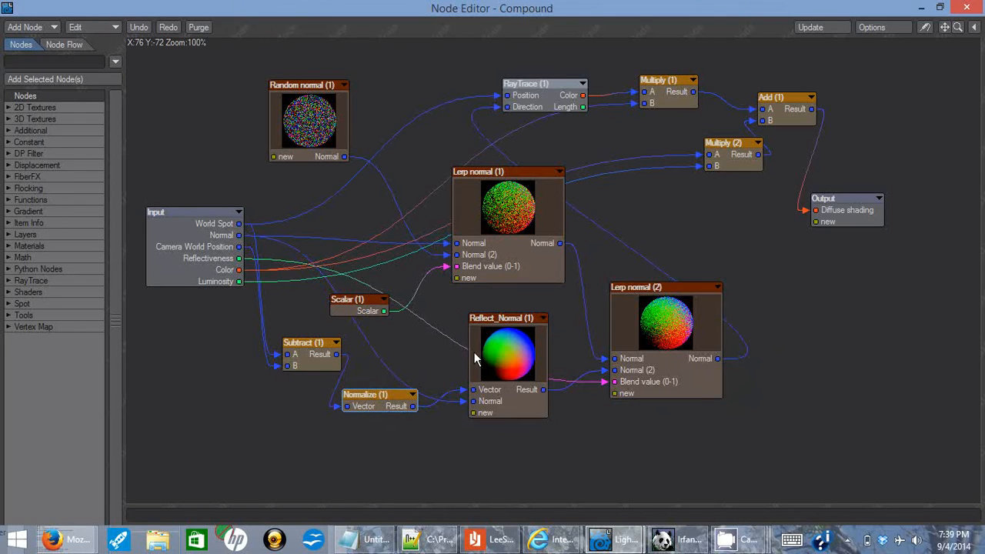
drag(479, 320, 481, 328)
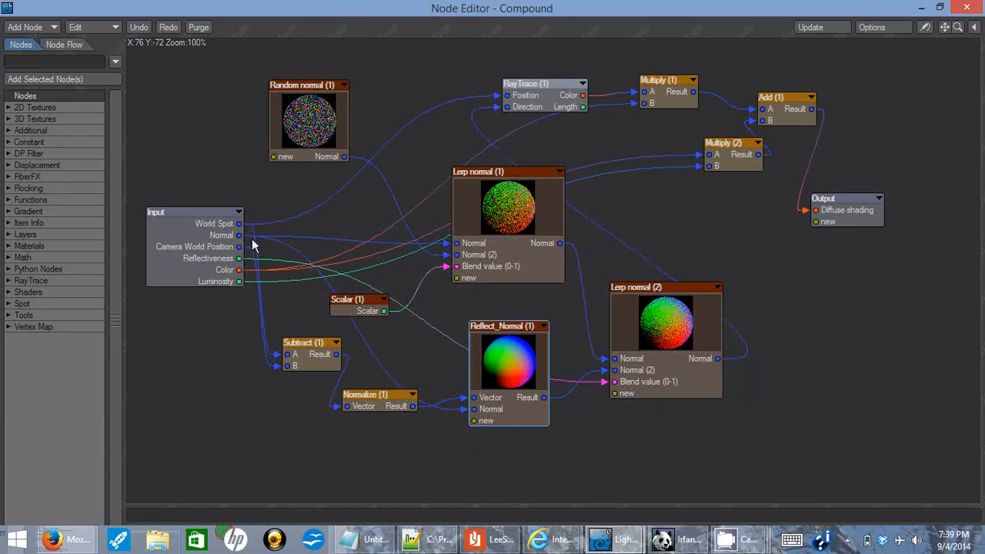
drag(376, 398, 384, 400)
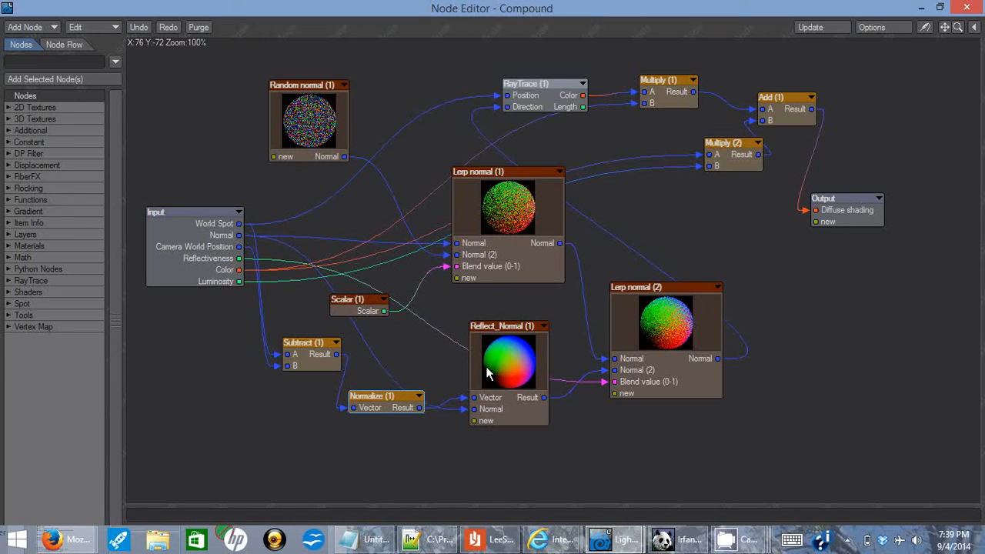
click(508, 389)
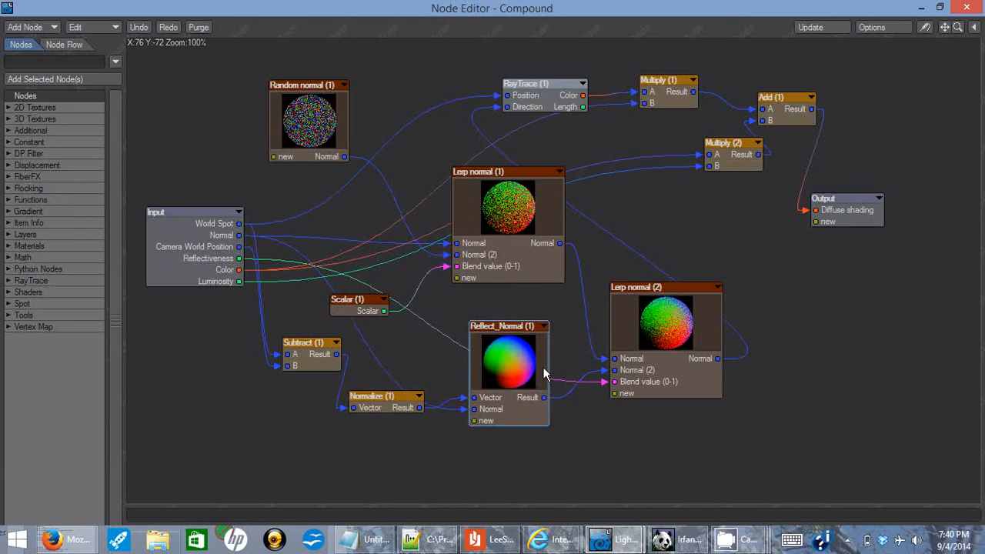
drag(507, 326, 514, 314)
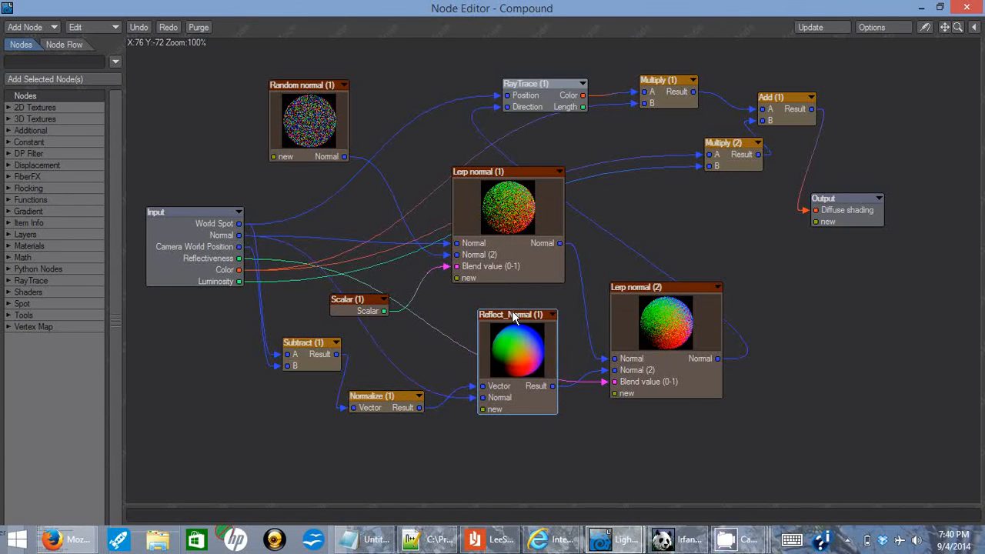
mouse_move(390, 402)
mouse_down()
mouse_move(381, 417)
mouse_move(402, 414)
mouse_up()
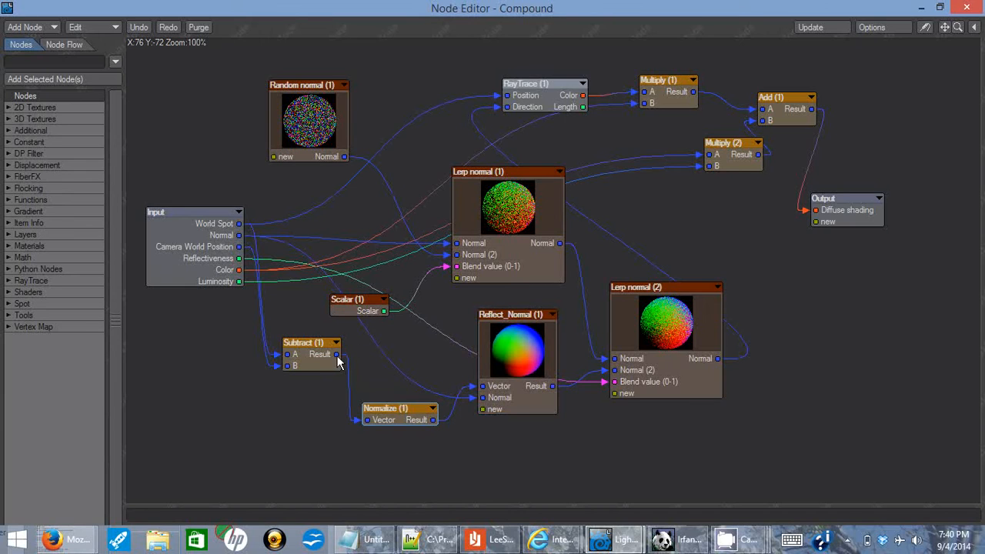
Move Lerp normal (2) away from Reflect_Normal (1) and spread Multiply (2) and Add (1) further apart.
drag(664, 289, 708, 267)
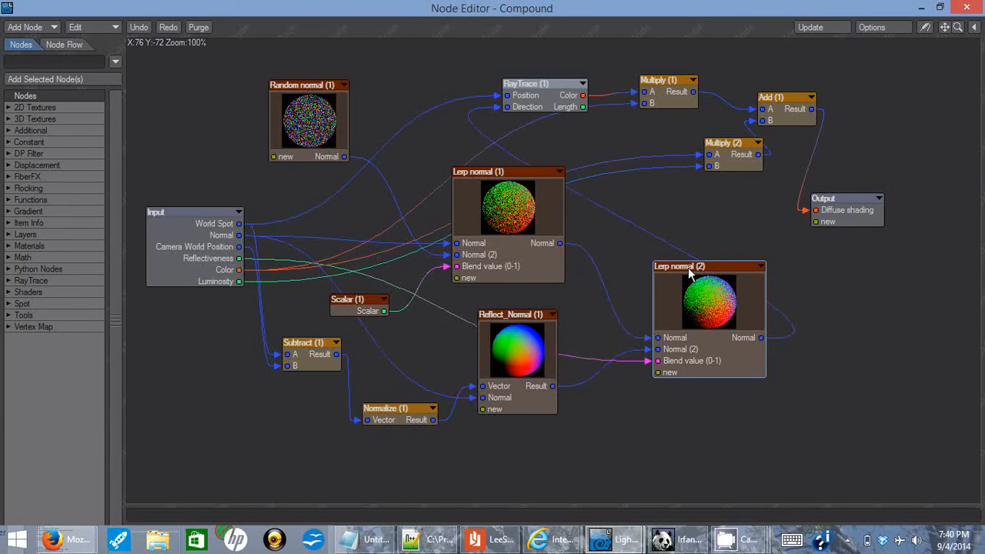
drag(690, 268, 678, 274)
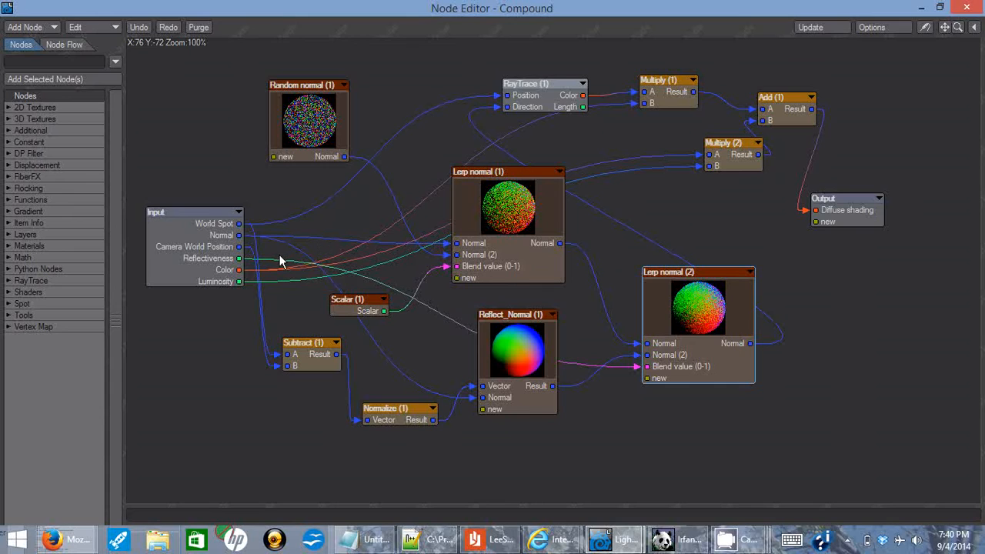
drag(718, 147, 723, 164)
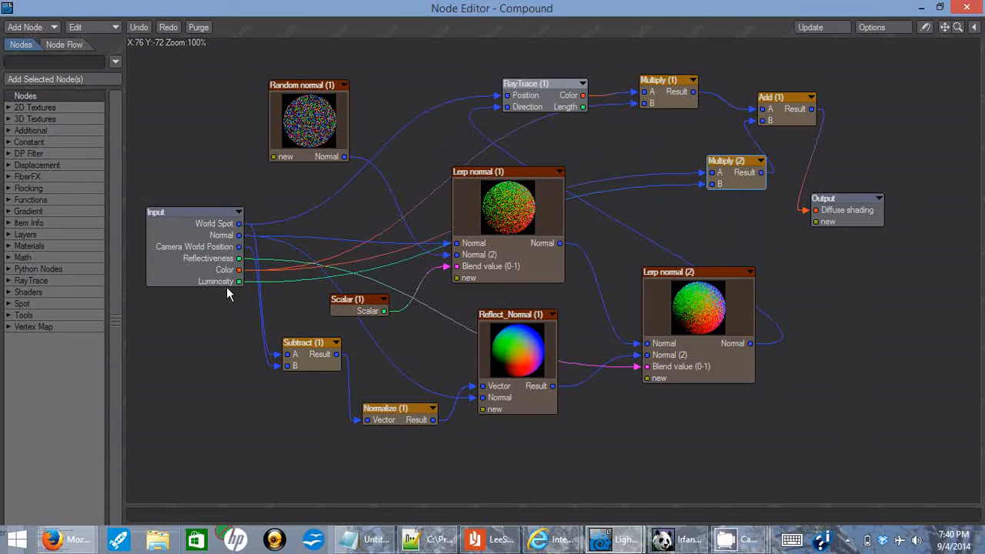
drag(729, 164, 705, 176)
drag(770, 99, 780, 99)
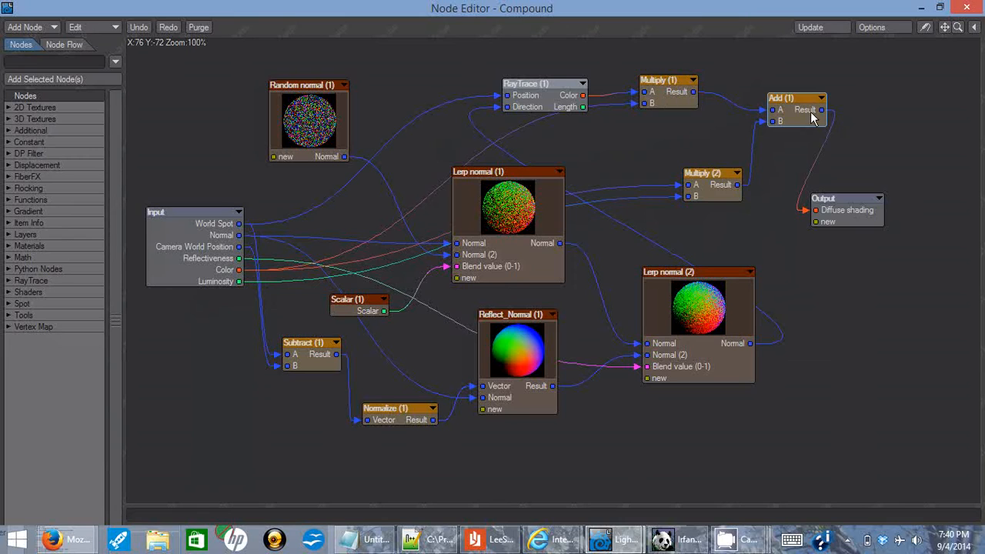
Return to the DansSurface network and move the Simpe path tracer (1) and Surface nodes away from the Input node.
click(843, 206)
double_click(842, 206)
drag(393, 100, 447, 124)
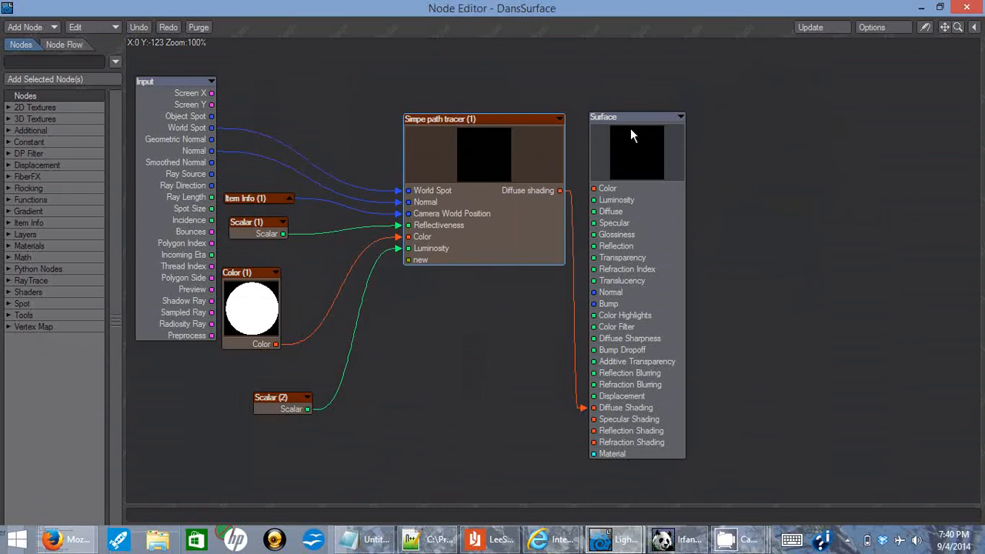
drag(630, 117, 697, 96)
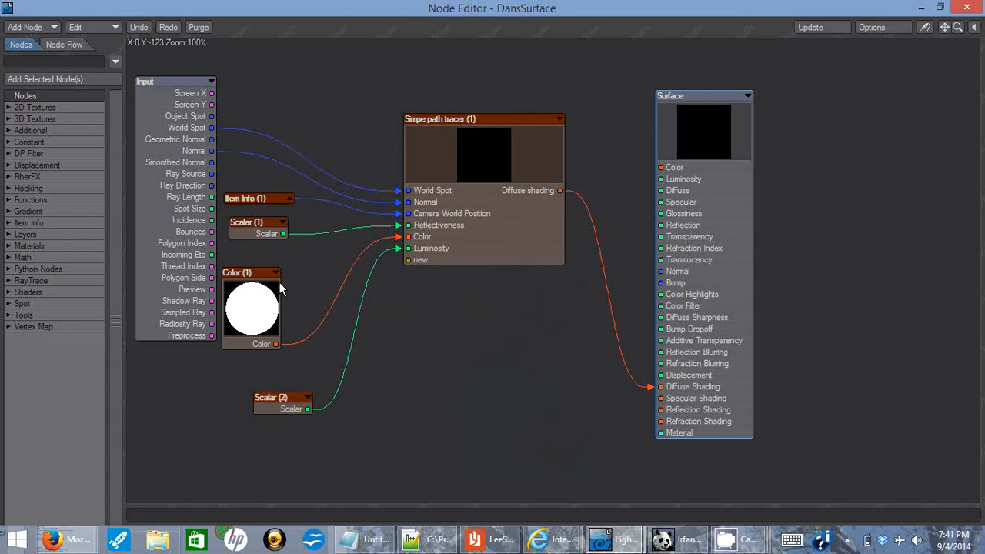
drag(259, 281, 284, 286)
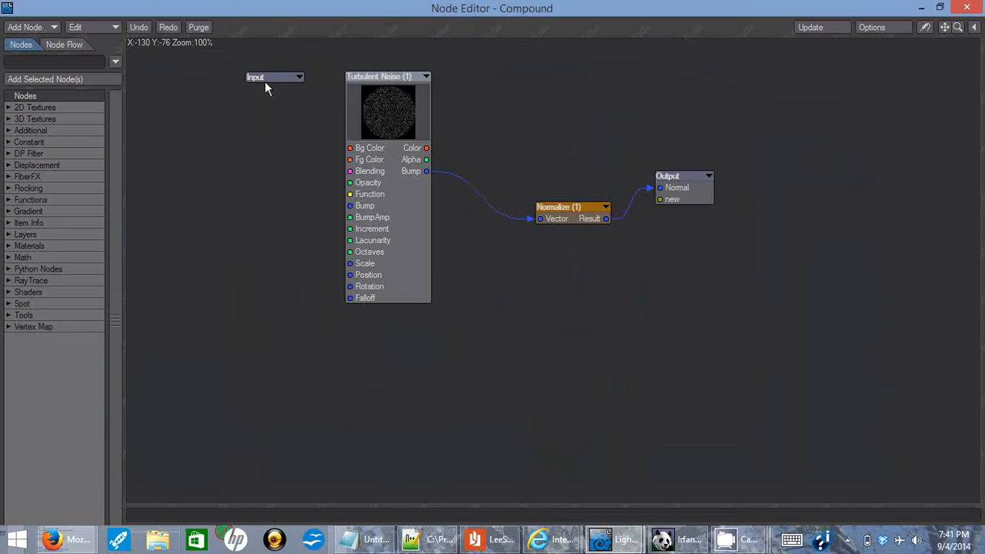
Examine the Turbulent Noise (1) settings inside the Random normal (1) compound and return to the path tracer network.
drag(264, 80, 229, 80)
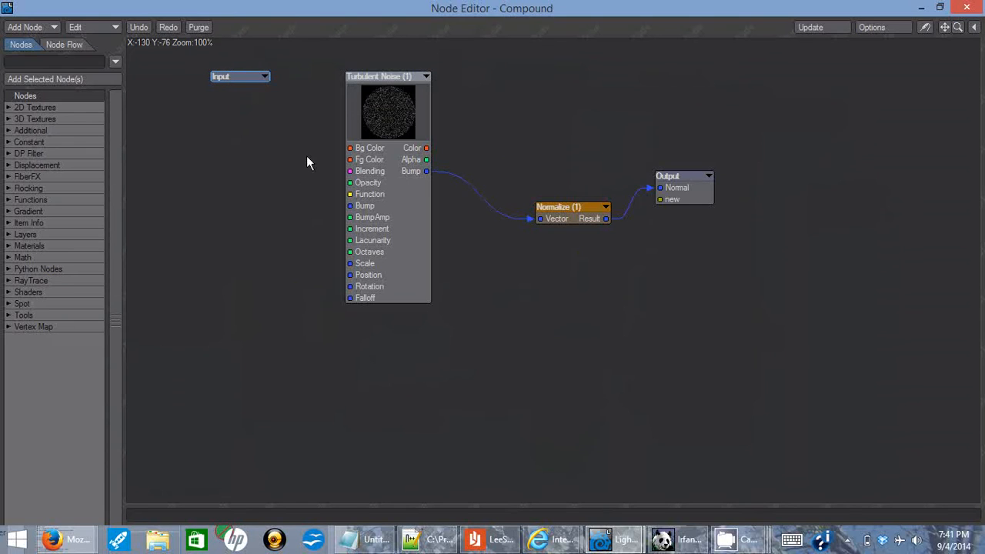
double_click(381, 109)
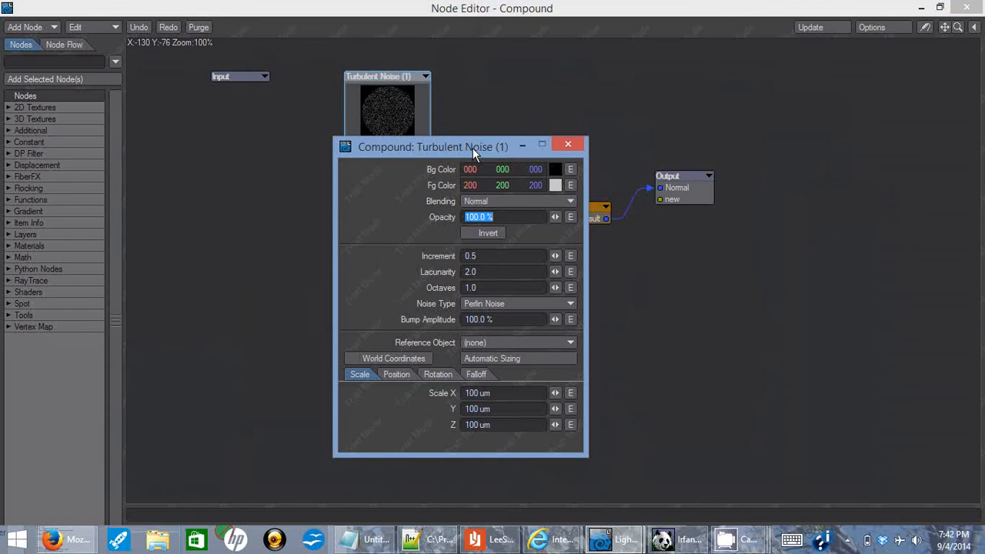
click(572, 146)
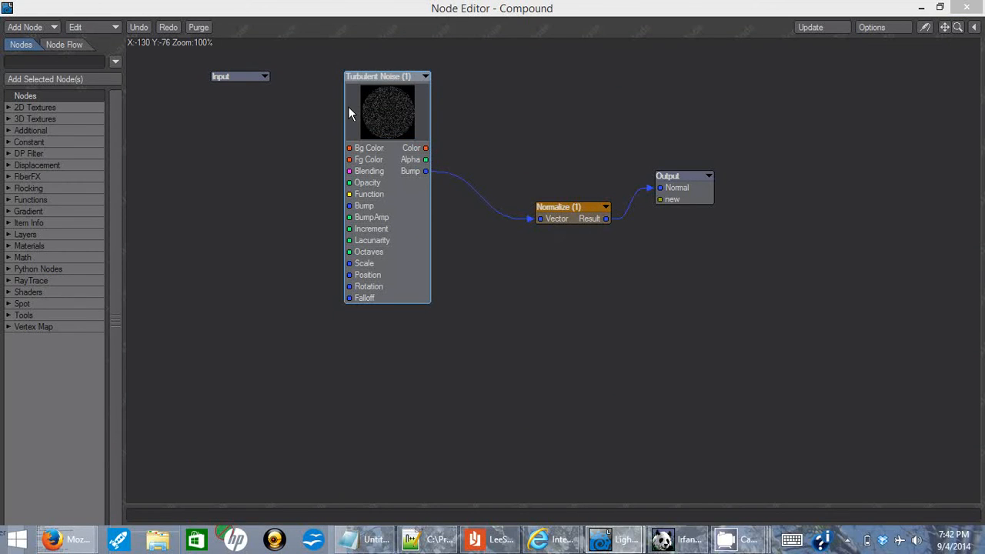
click(669, 148)
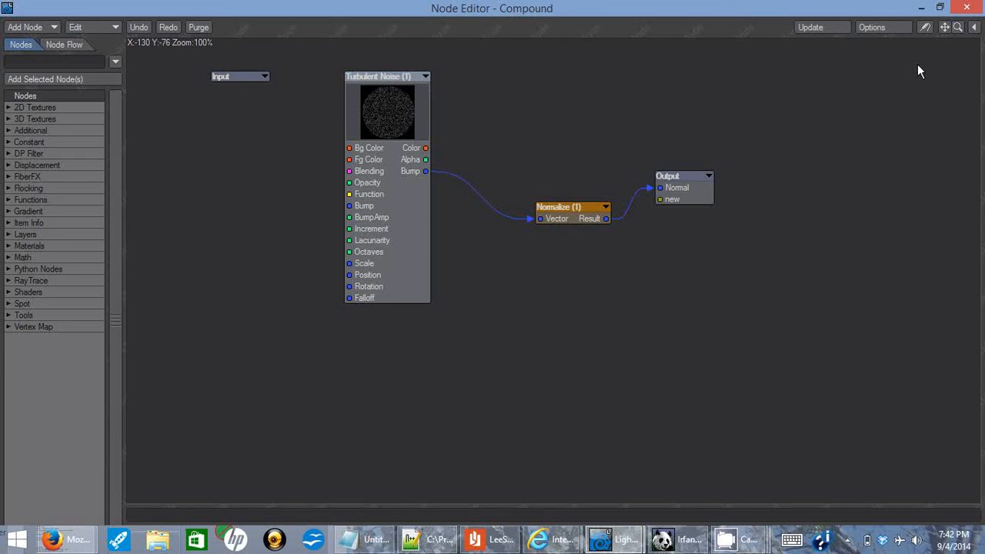
drag(680, 177, 677, 177)
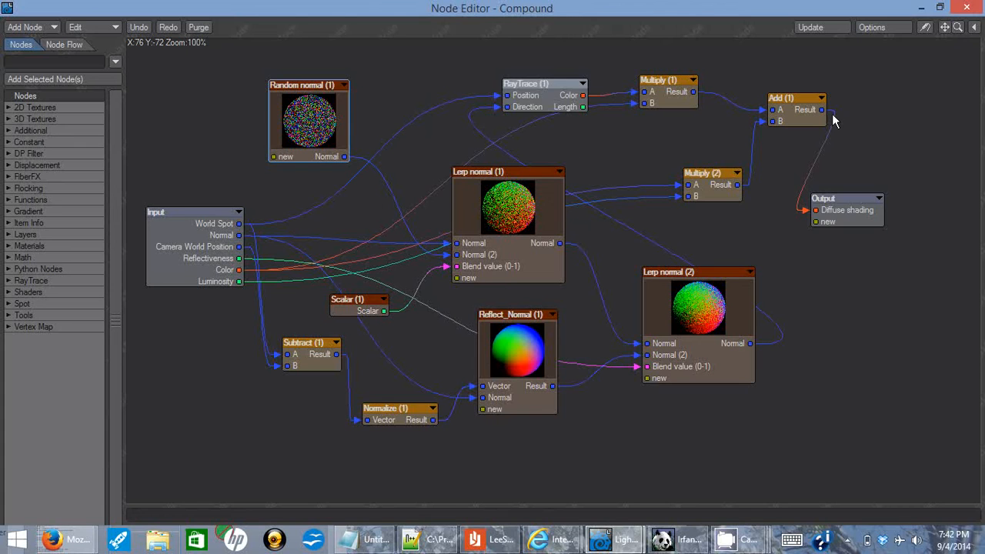
Close the Node Editor and switch the Camera View to VPR, moving the Surface Editor clear of the preview.
click(968, 7)
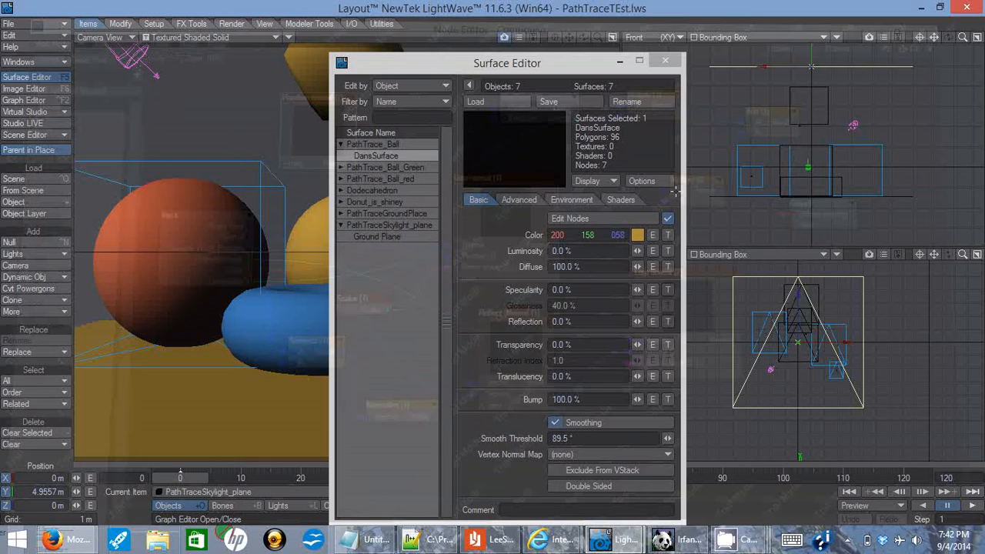
drag(485, 63, 673, 73)
click(264, 24)
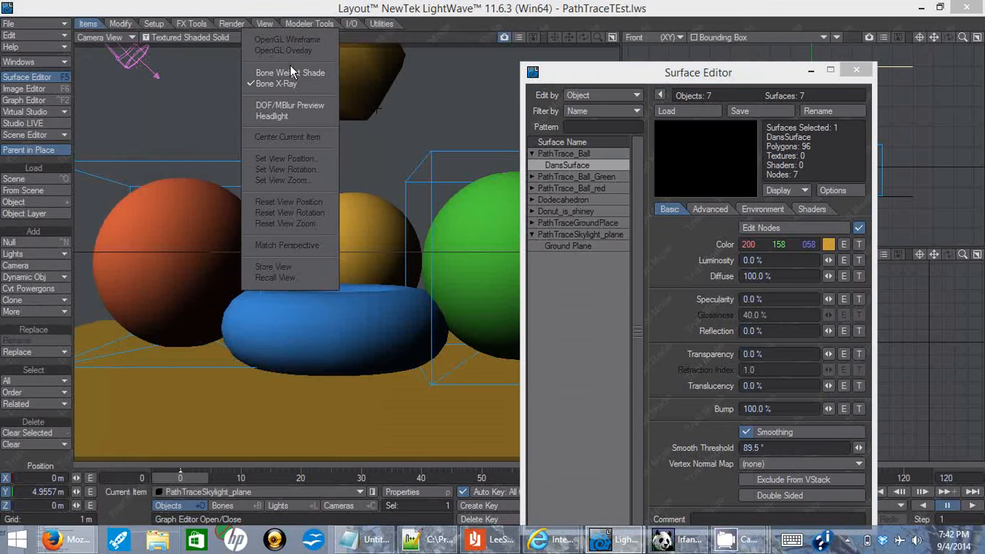
click(220, 39)
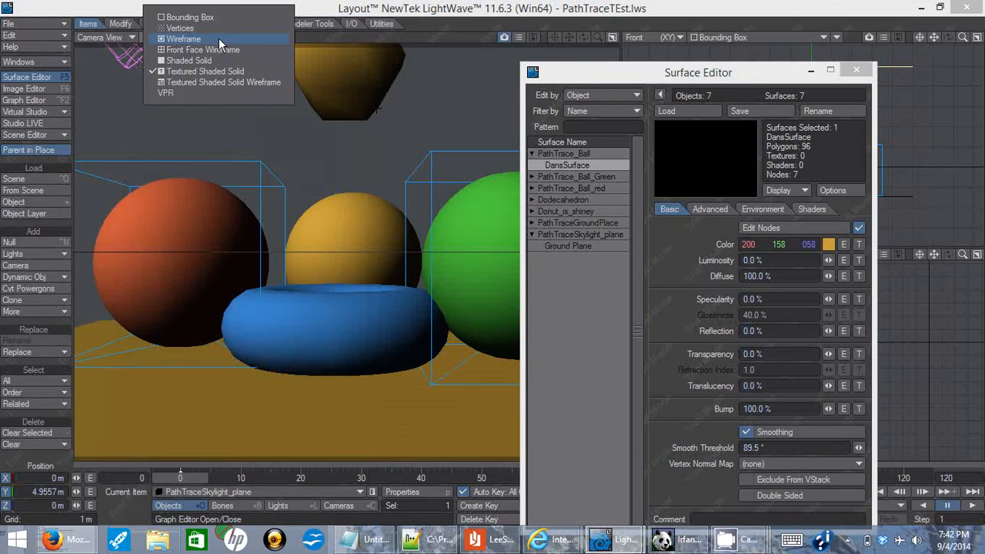
click(219, 93)
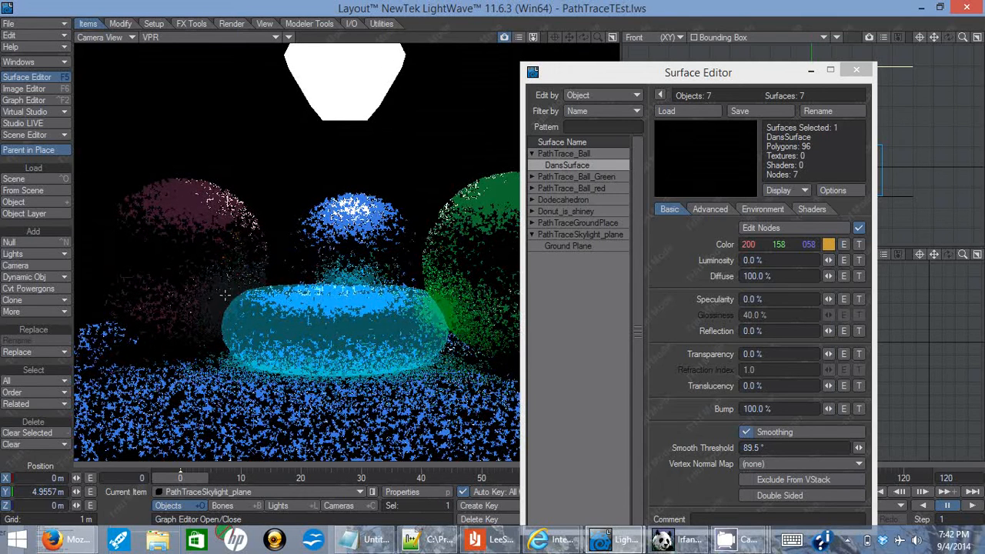
drag(600, 73, 682, 43)
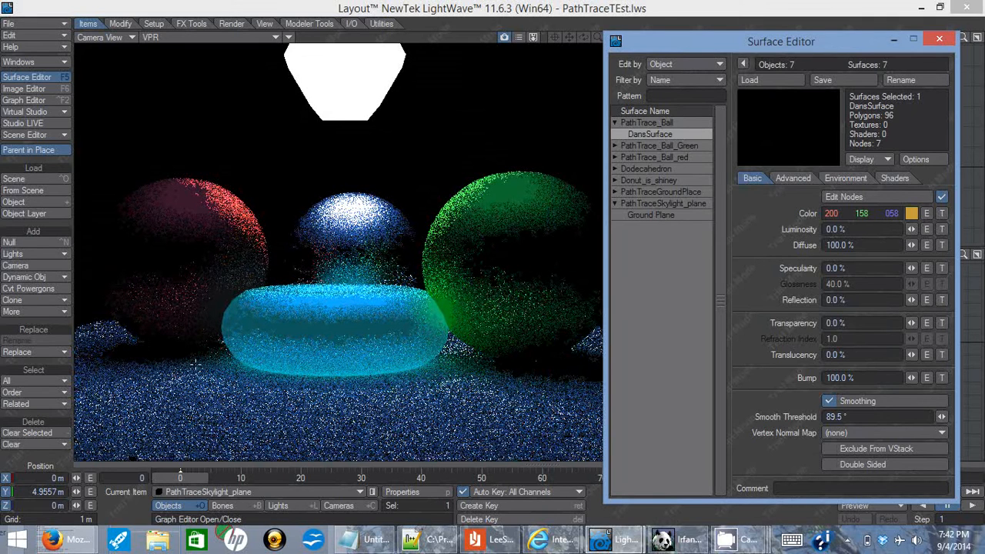
Examine the ray tracing and global illumination settings in Render Globals and close the window.
click(229, 24)
click(31, 179)
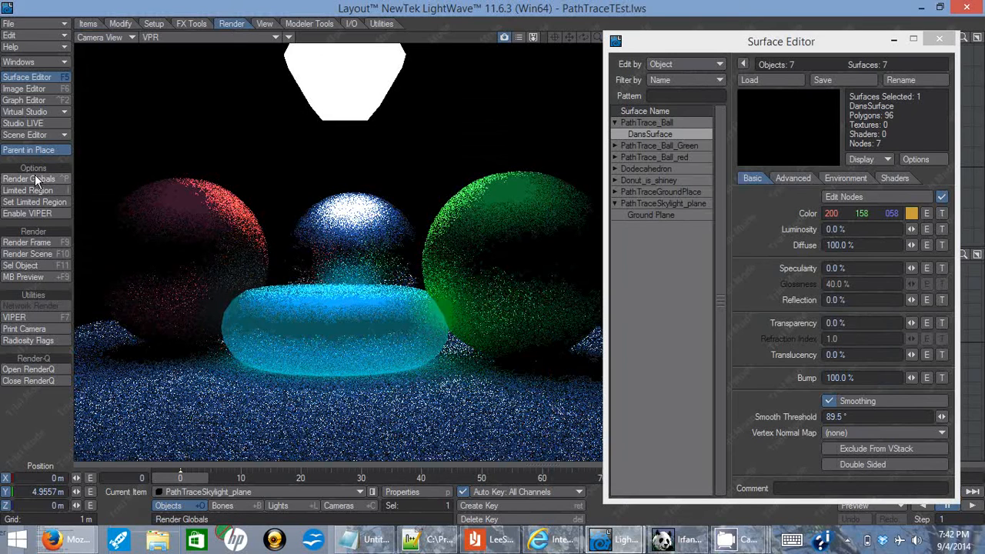
click(703, 33)
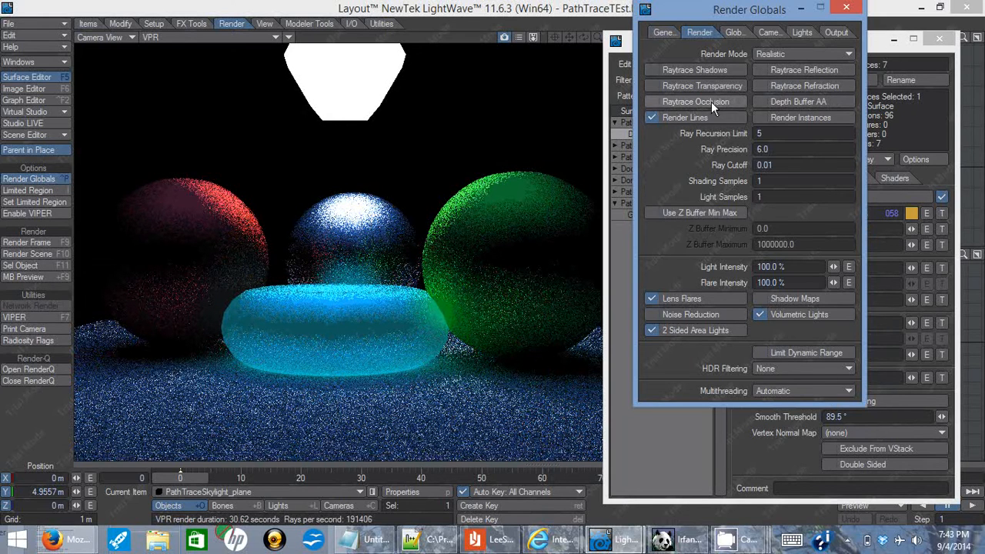
click(737, 35)
click(693, 33)
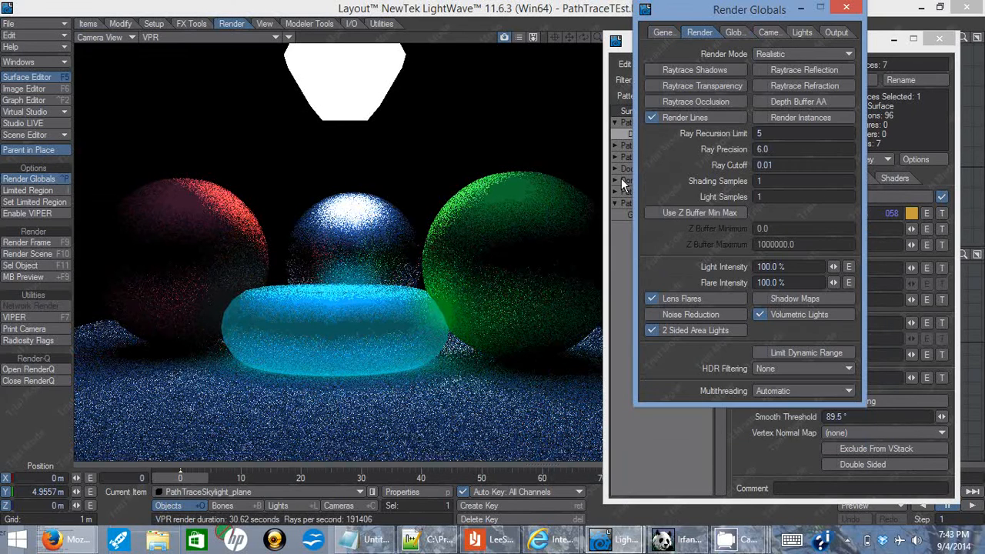
click(846, 7)
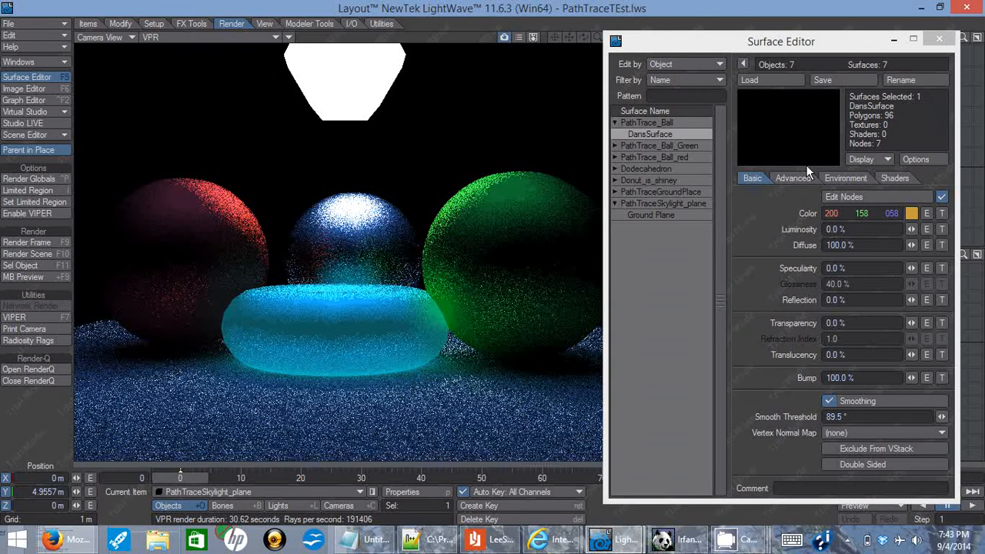
Check the camera's Minimum Samples setting in Render Globals, close it and minimize LightWave to reveal the render thumbnails.
click(57, 177)
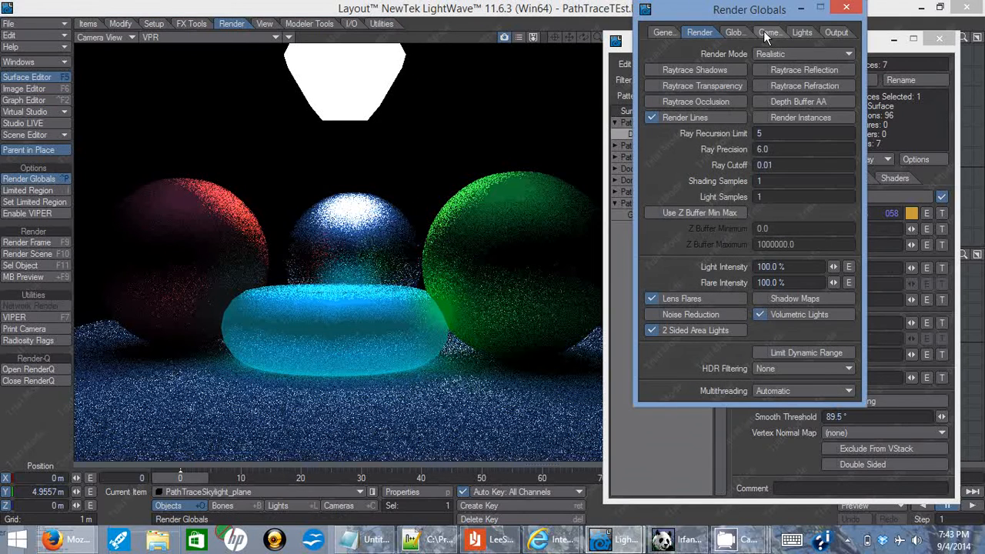
click(766, 33)
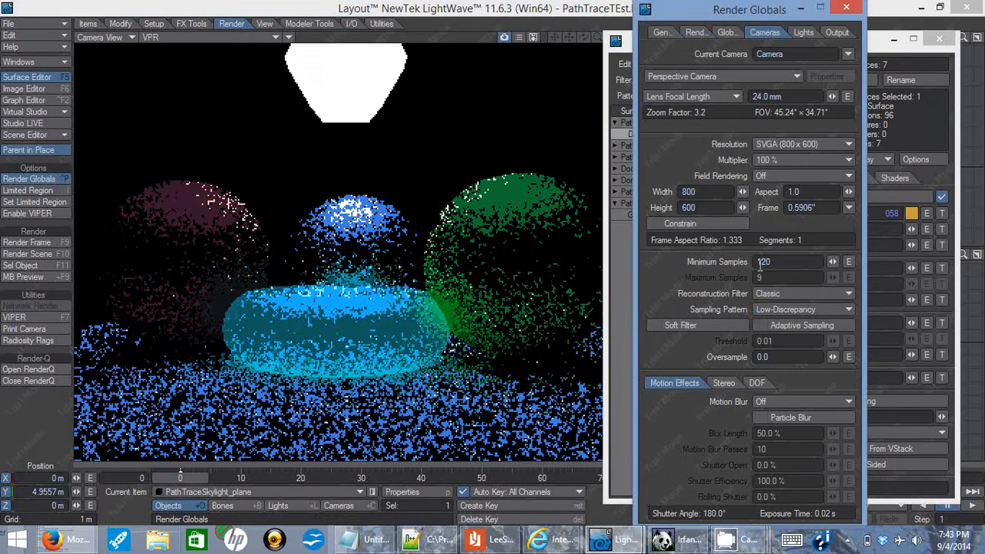
double_click(782, 267)
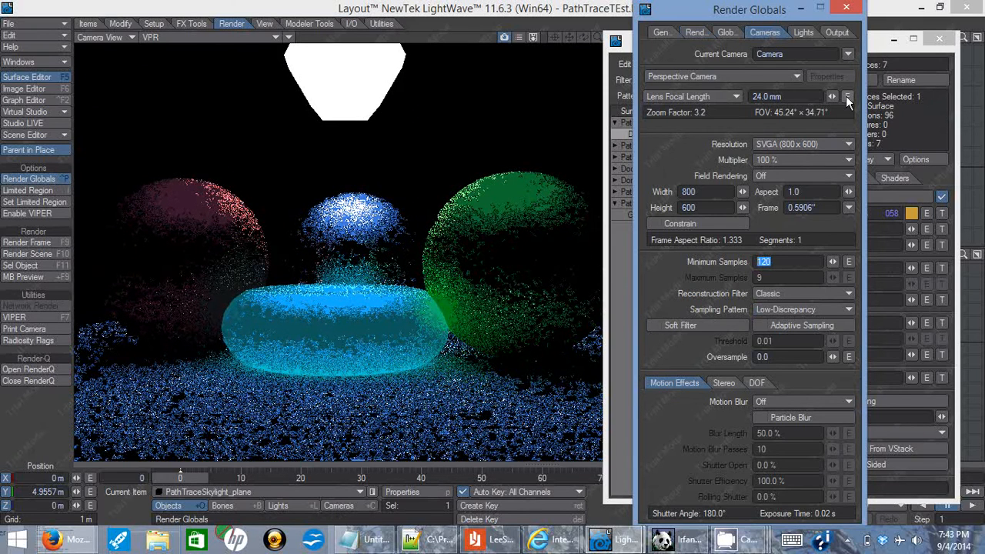
click(847, 9)
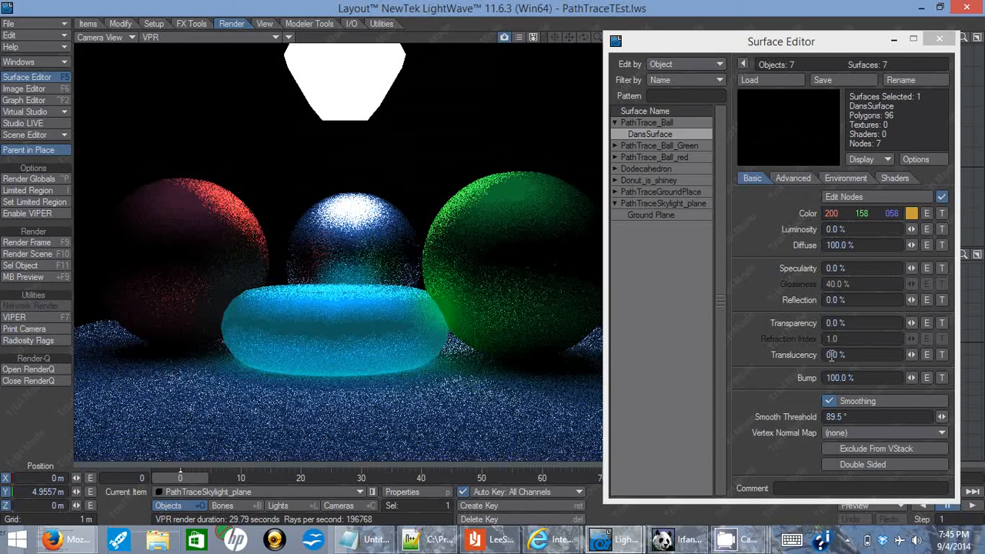
click(923, 9)
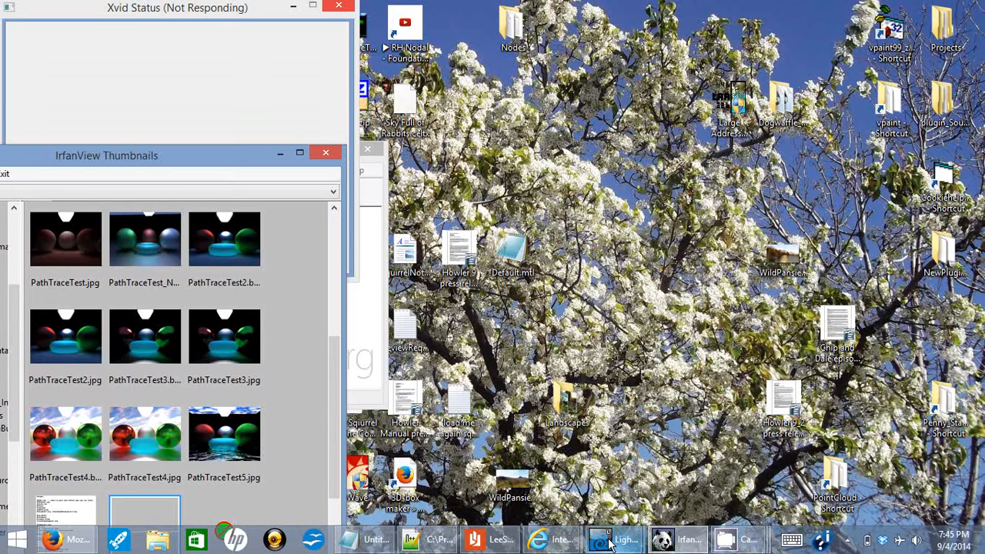
Switch back to LightWave, move the finished render window clear of the VPR preview, and close Render Globals.
mouse_move(608, 545)
click(566, 489)
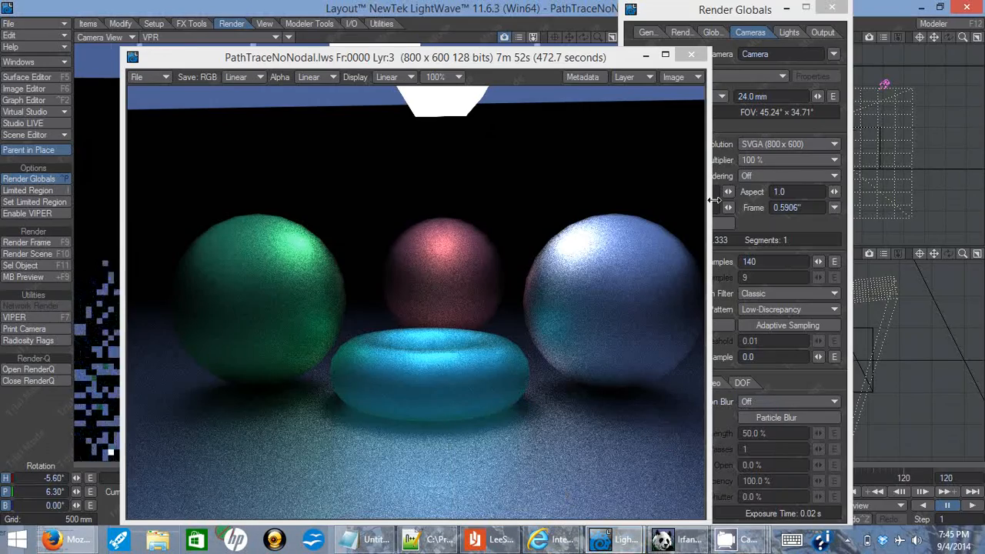
drag(551, 57, 820, 464)
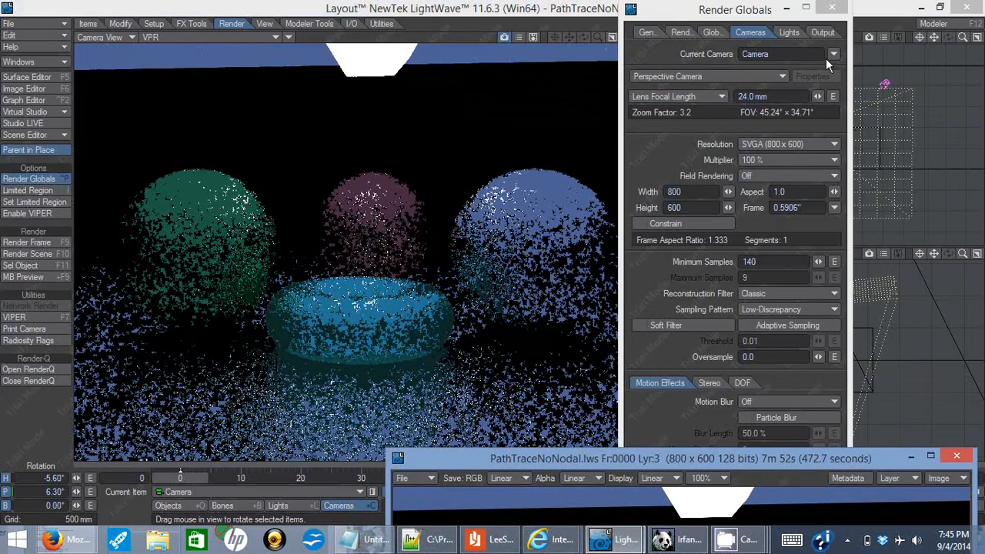
click(831, 7)
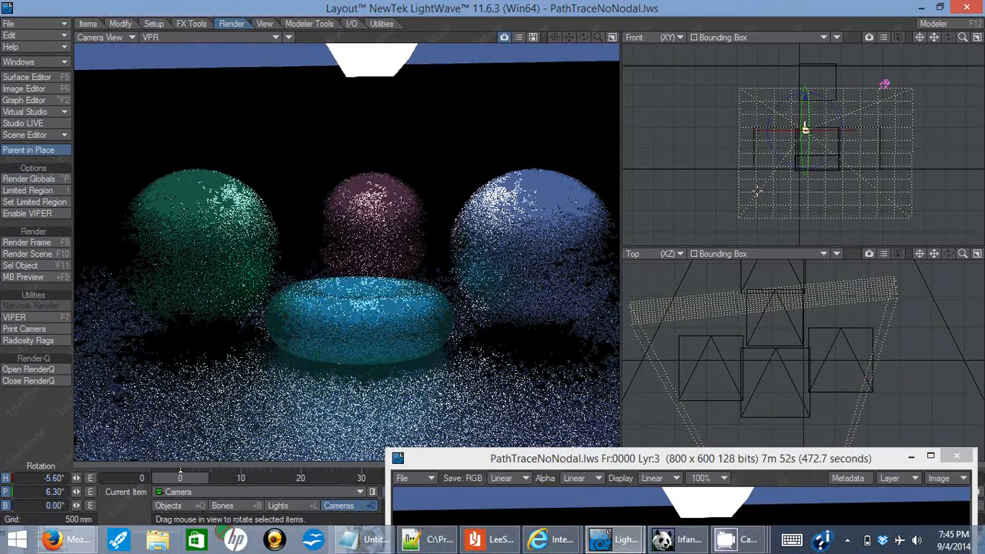
Examine the Render and Global Illumination settings in Render Globals again and close the window.
click(65, 182)
click(713, 34)
click(678, 32)
click(707, 31)
click(679, 33)
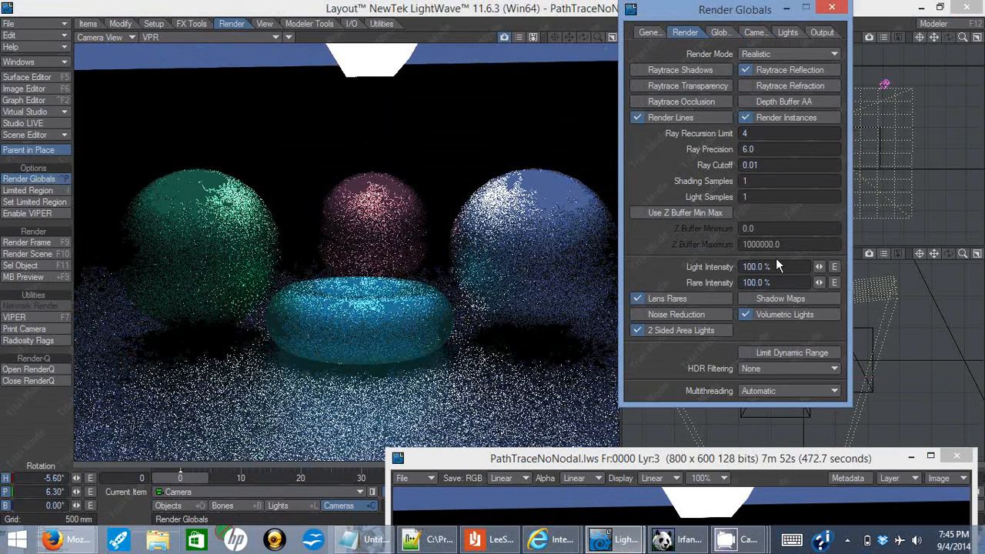
click(832, 7)
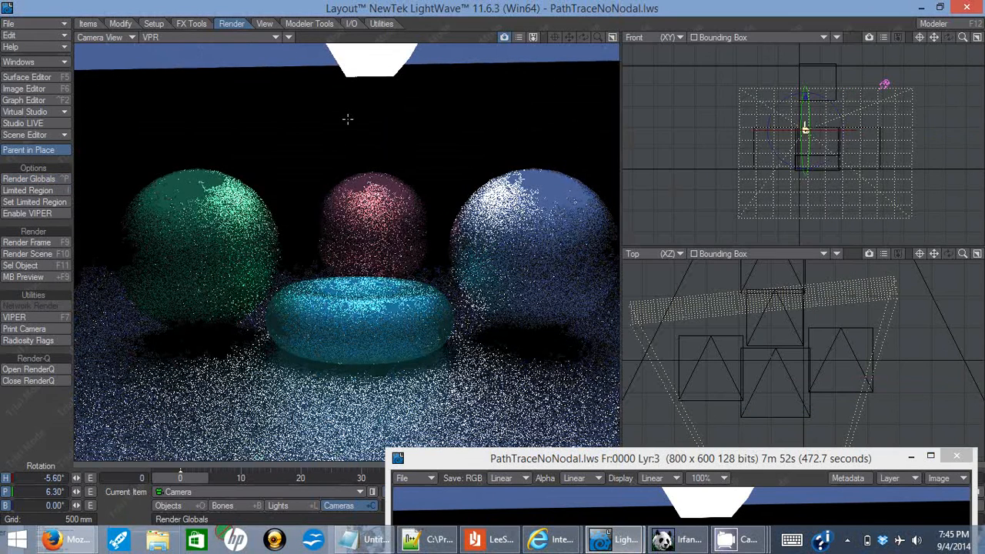
Open the Surface Editor on the Default surface of PathTrace_Toroid, positioning the window to keep the toroid preview in view.
click(27, 77)
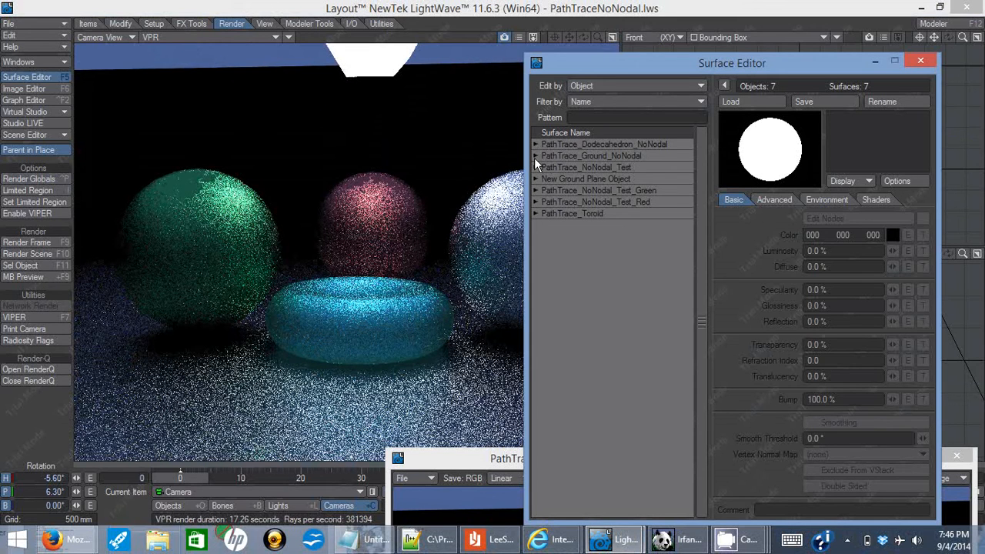
click(541, 213)
click(558, 227)
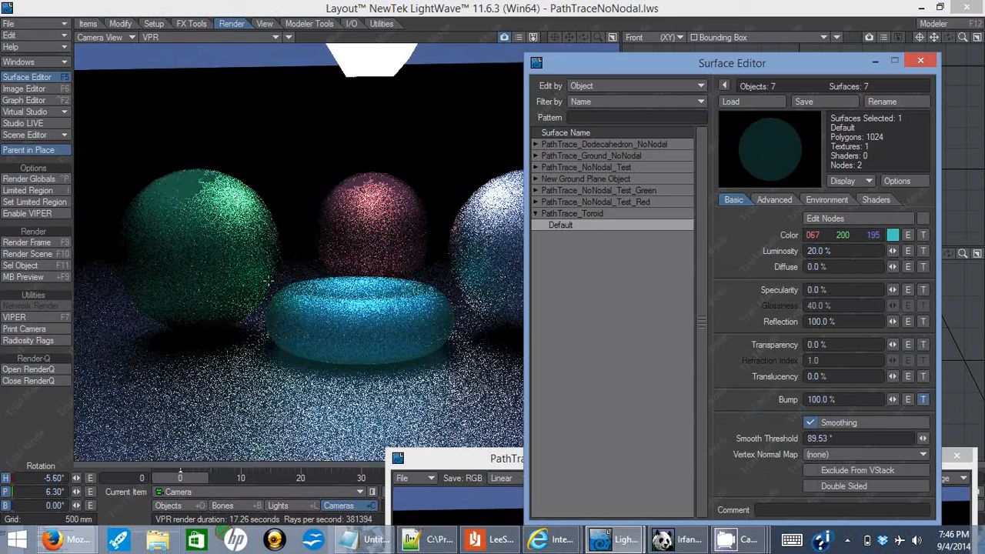
drag(607, 68, 680, 55)
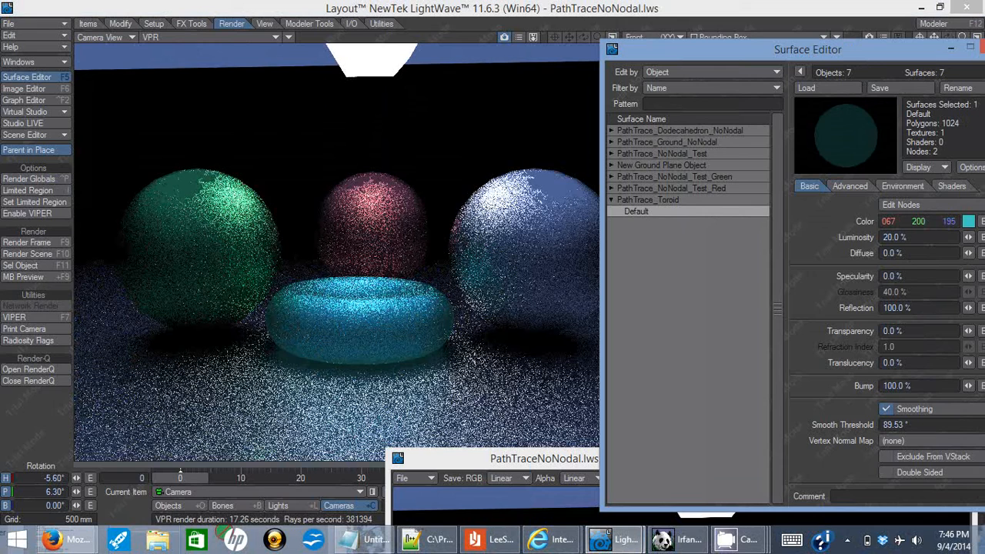
drag(898, 50, 780, 42)
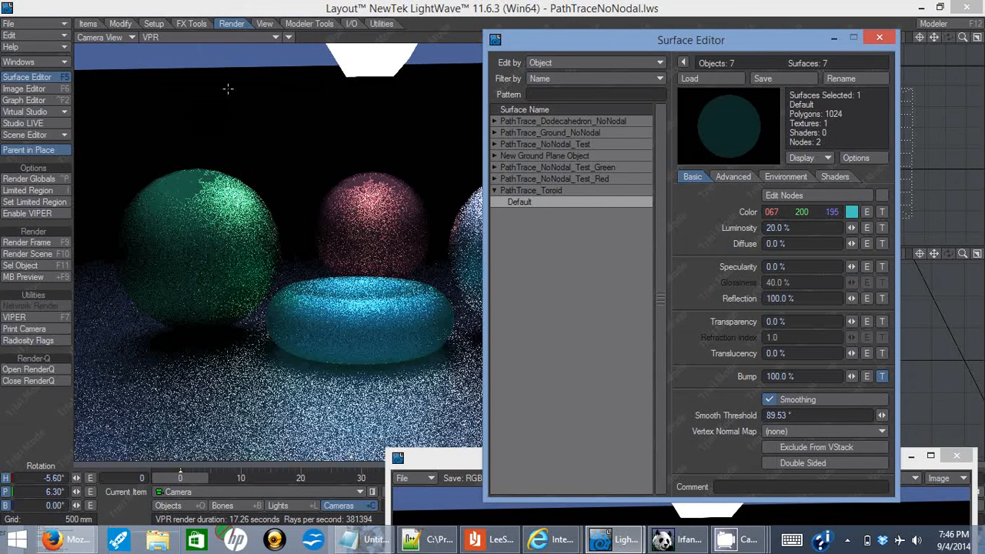
Examine the procedural Turbulence layer in the toroid surface's bump texture and close the Texture Editor.
click(883, 378)
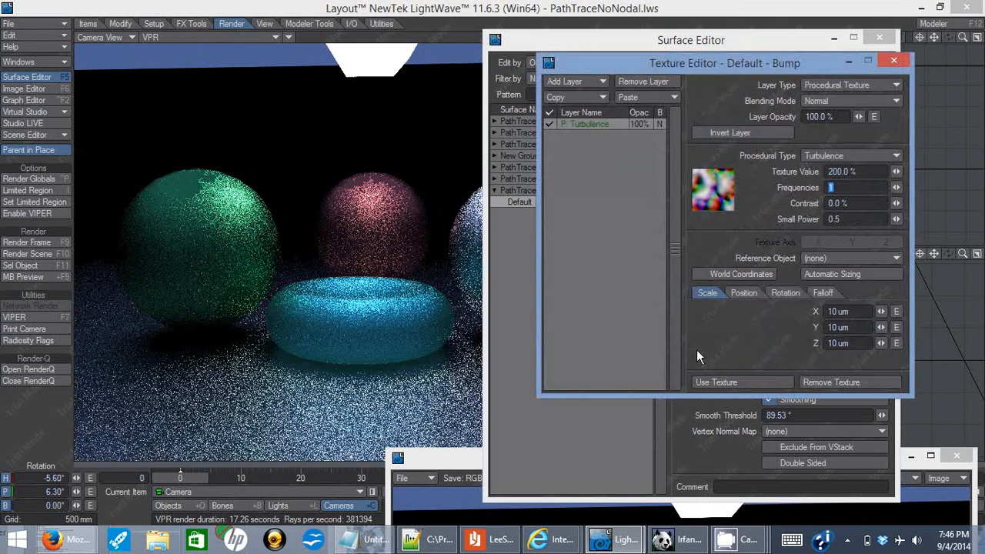
drag(680, 72, 594, 106)
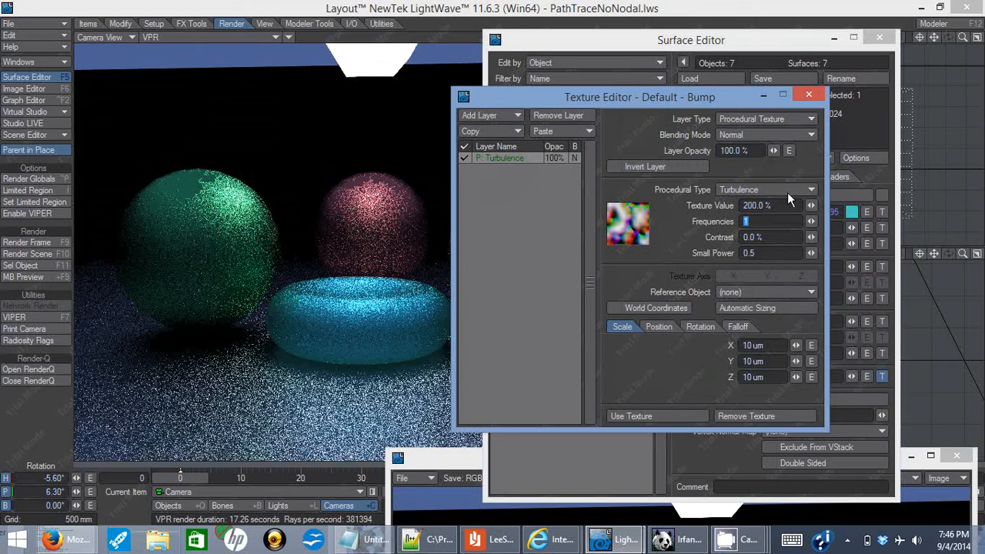
click(808, 95)
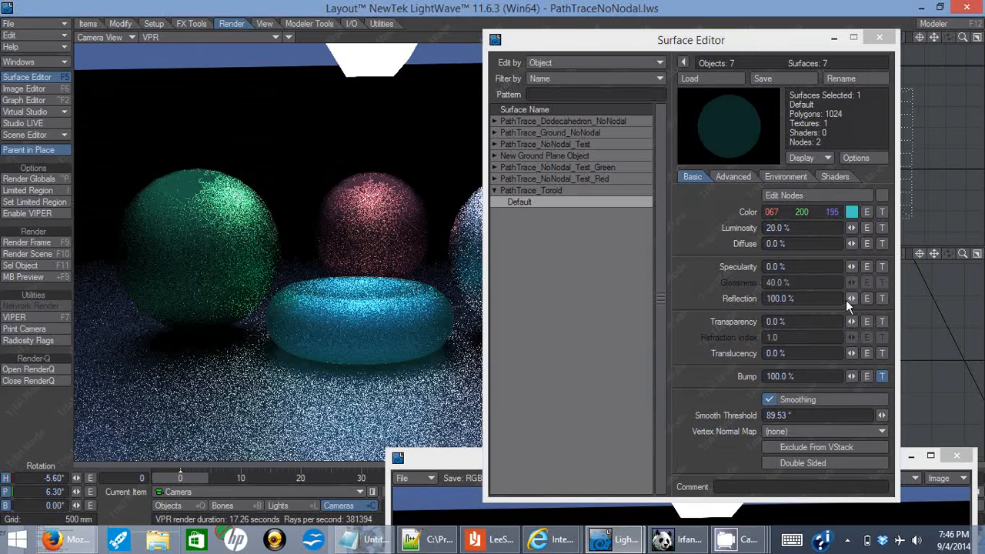
Check the toroid surface's Reflection and Diffuse values, and raise its Luminosity to 98.5% while watching the VPR preview.
click(781, 298)
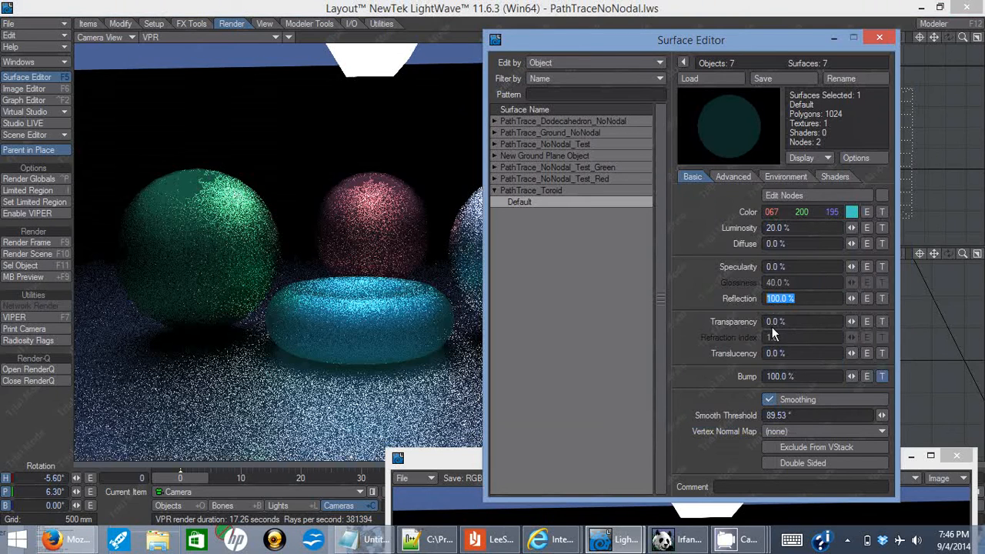
click(781, 244)
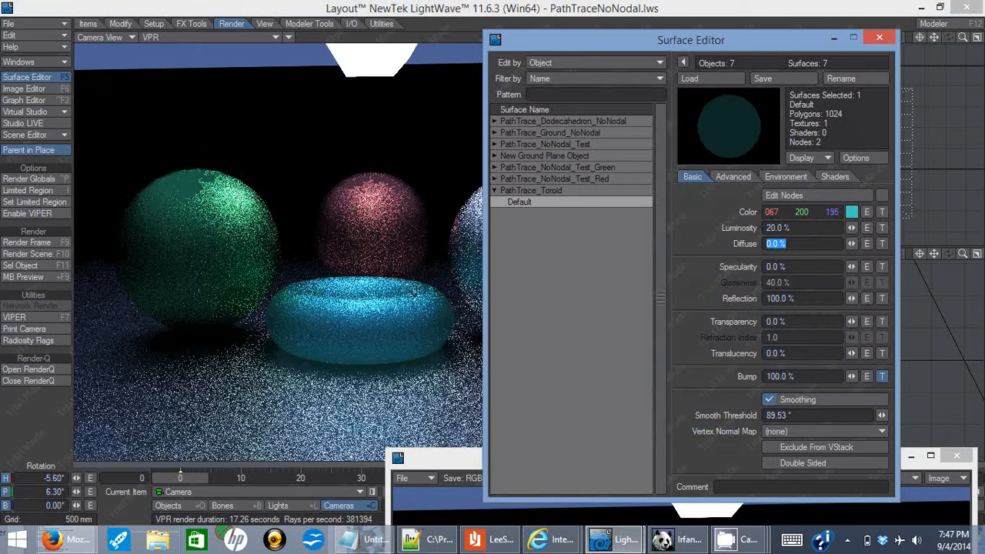
drag(851, 228, 908, 228)
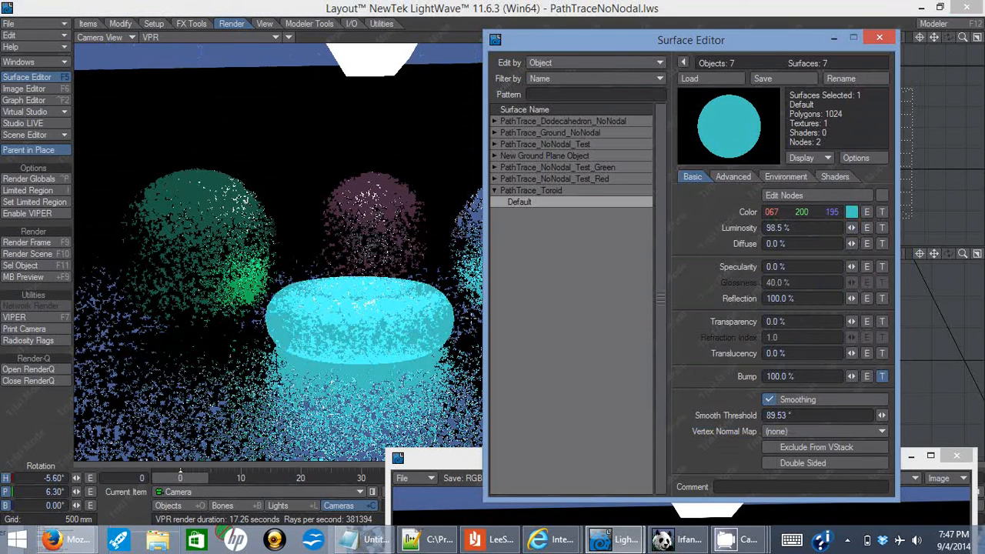
drag(550, 42, 706, 42)
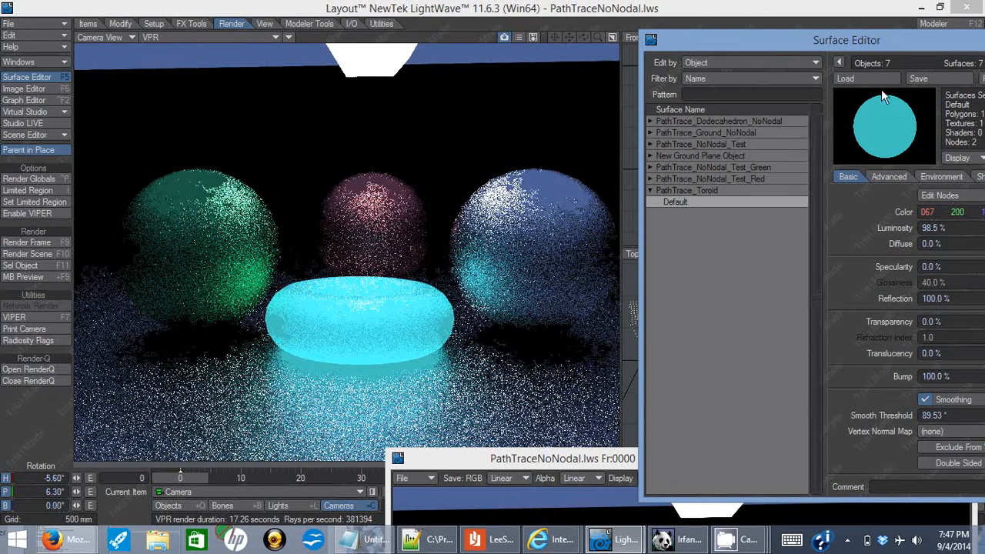
drag(887, 40, 779, 43)
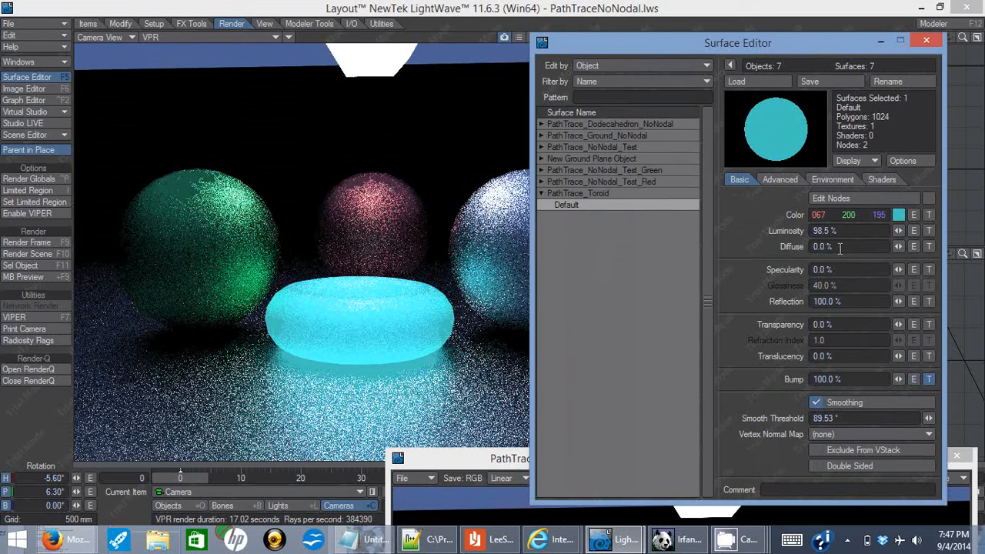
drag(662, 49, 676, 81)
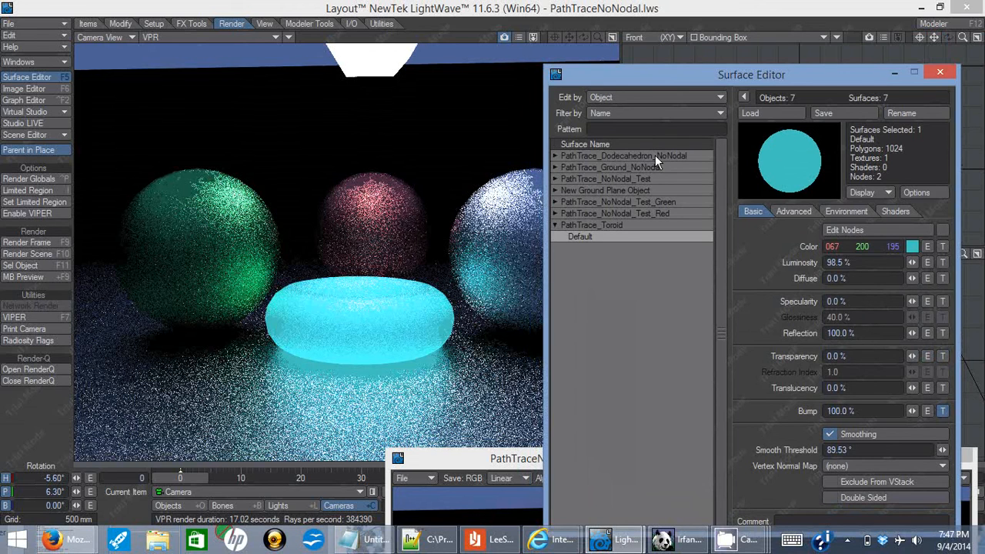
drag(610, 80, 591, 63)
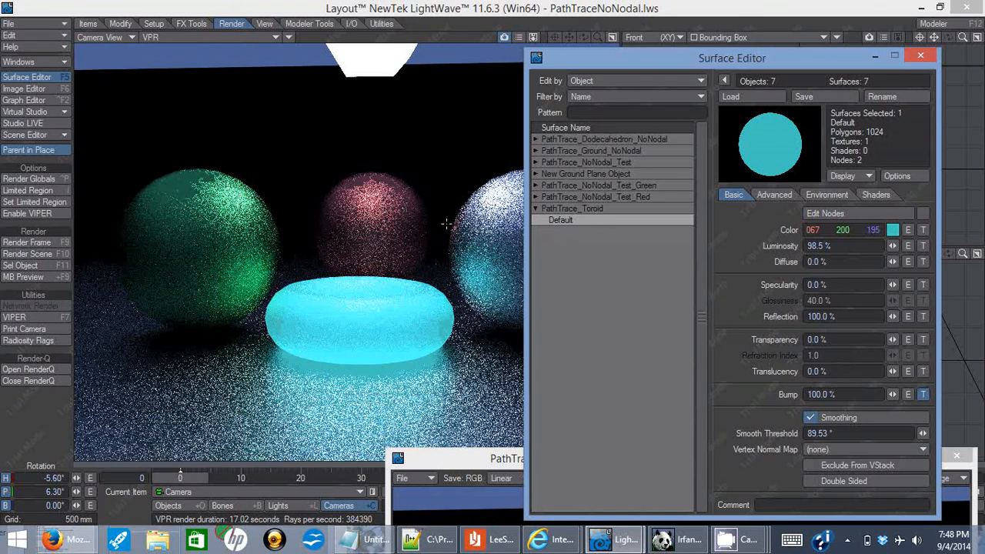
drag(619, 61, 645, 65)
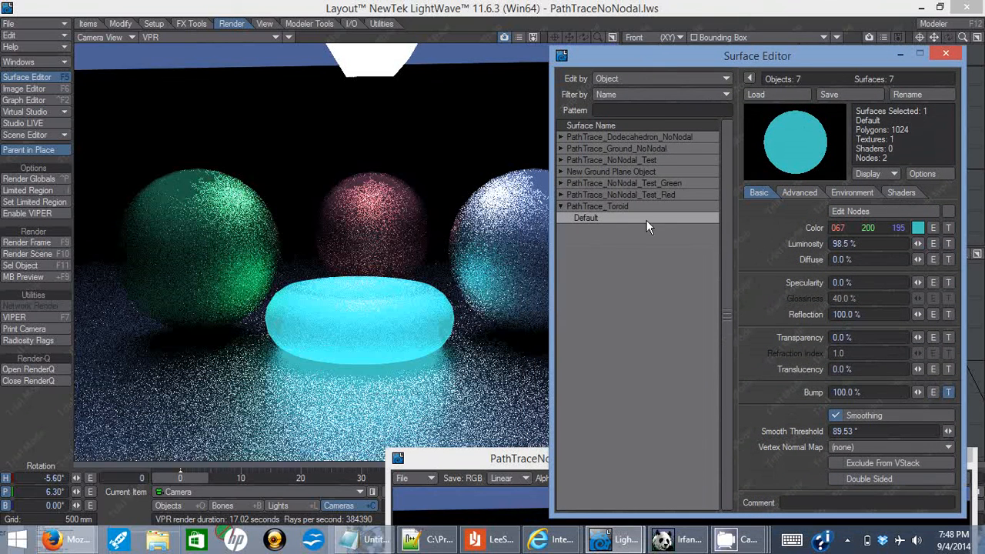